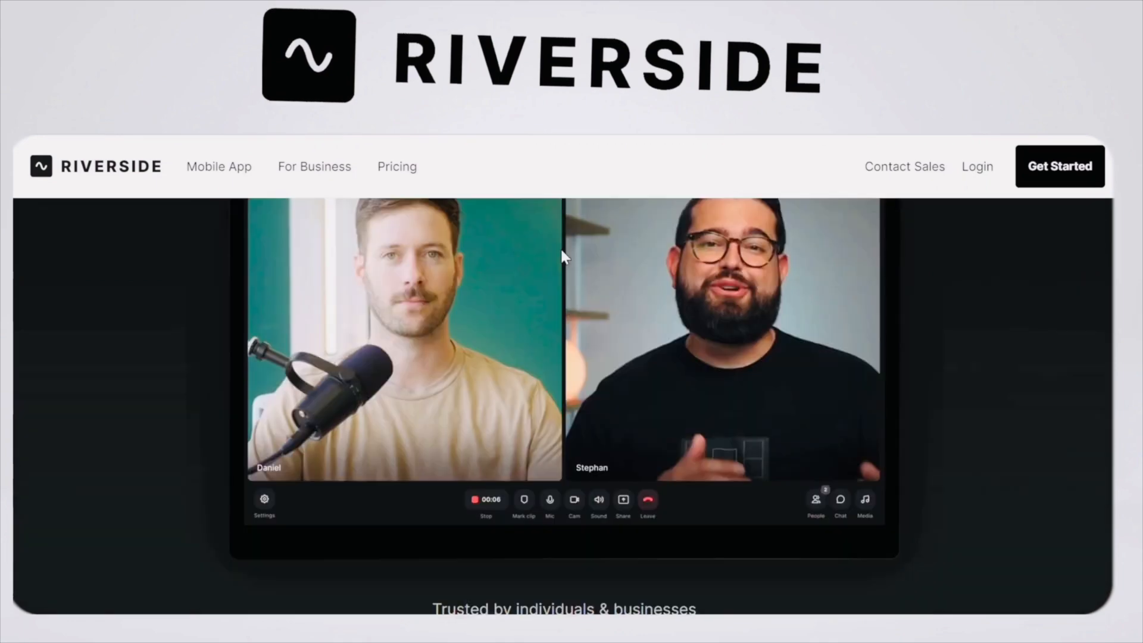
{"action": "scroll", "coordinate": [561, 251], "scroll_direction": "down", "scroll_amount": 10}
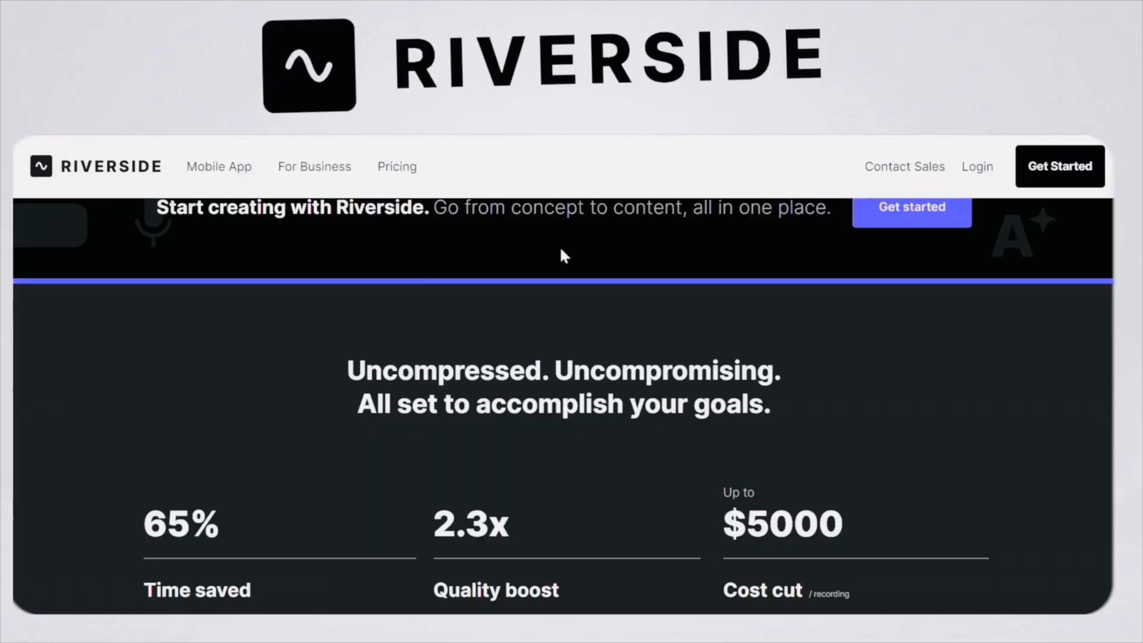
{"action": "scroll", "coordinate": [564, 256], "scroll_direction": "down", "scroll_amount": 8}
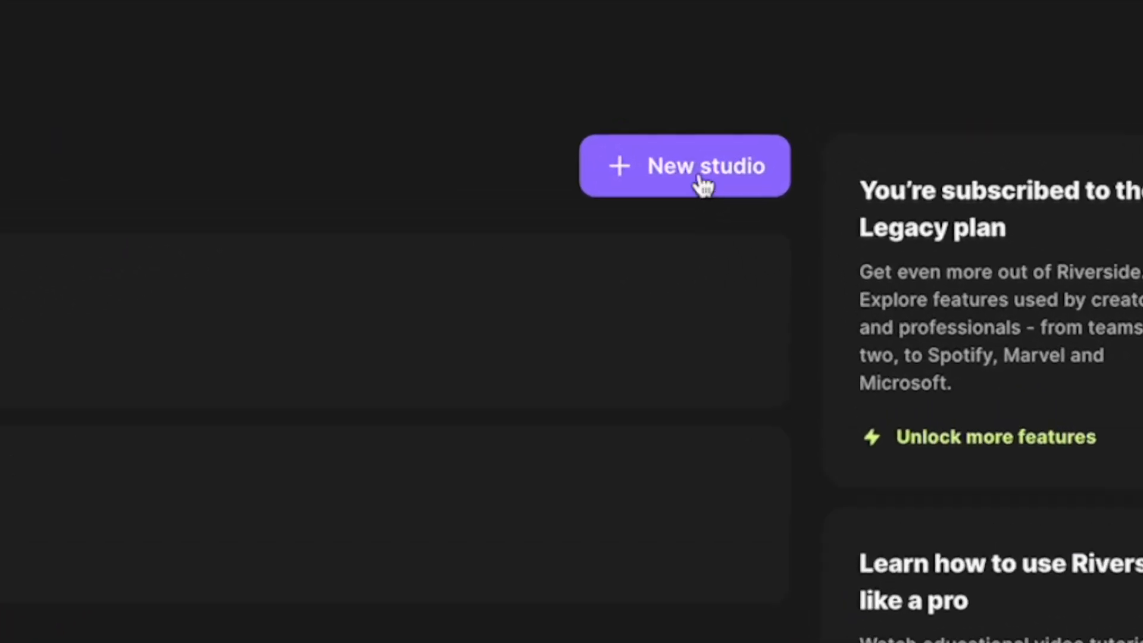
Step: Start a new studio and enter the owner's full name as the studio name
{"action": "left_click", "coordinate": [702, 182]}
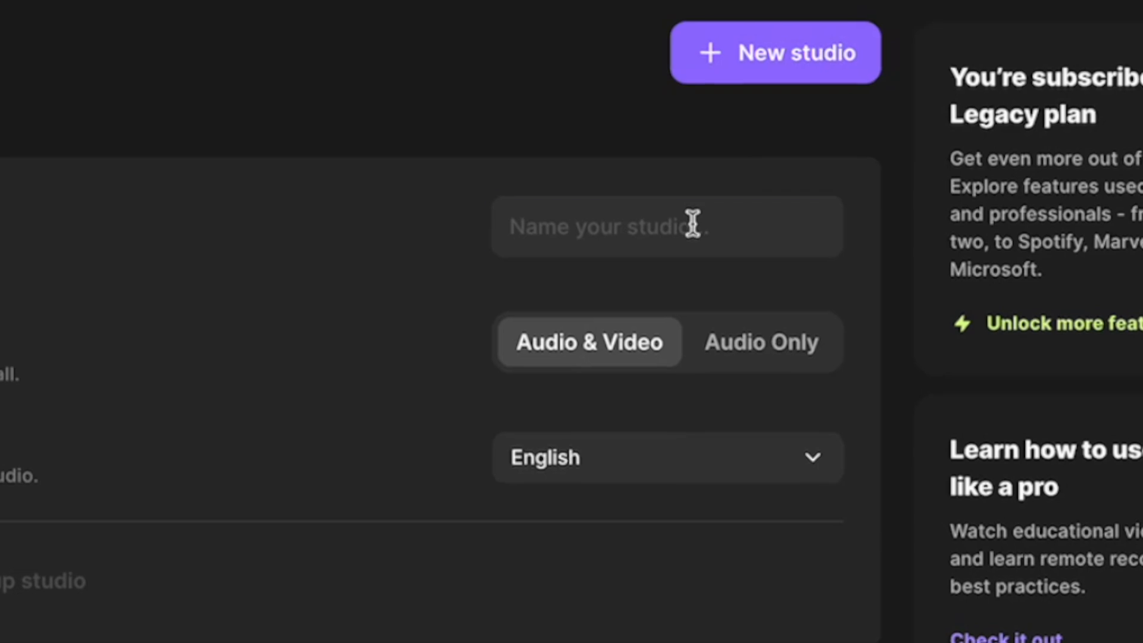
{"action": "left_click", "coordinate": [693, 223]}
{"action": "type", "text": "Ankit Agarwal"}
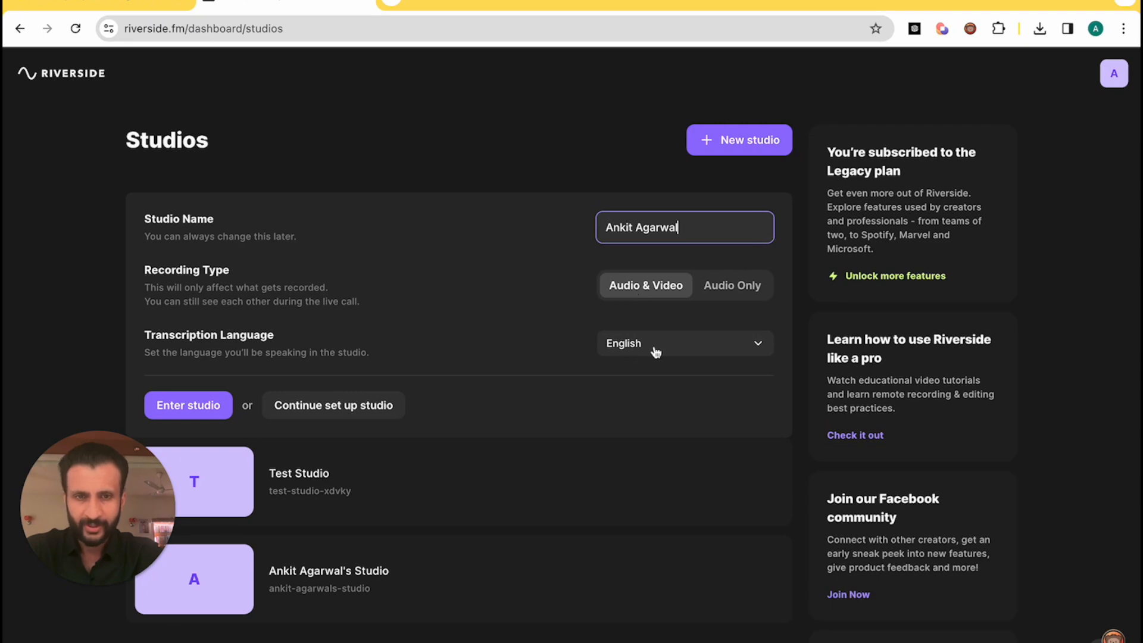
Step: Choose English from the available transcription languages for the new studio and enter the studio
{"action": "left_click", "coordinate": [760, 348]}
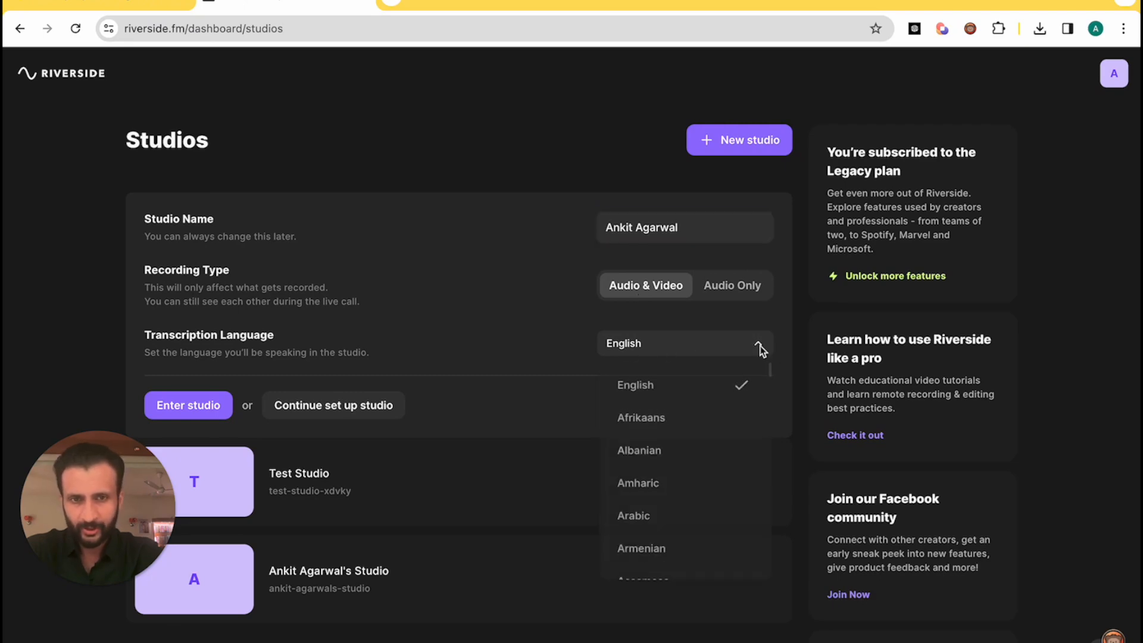
{"action": "scroll", "coordinate": [725, 443], "scroll_direction": "down", "scroll_amount": 10}
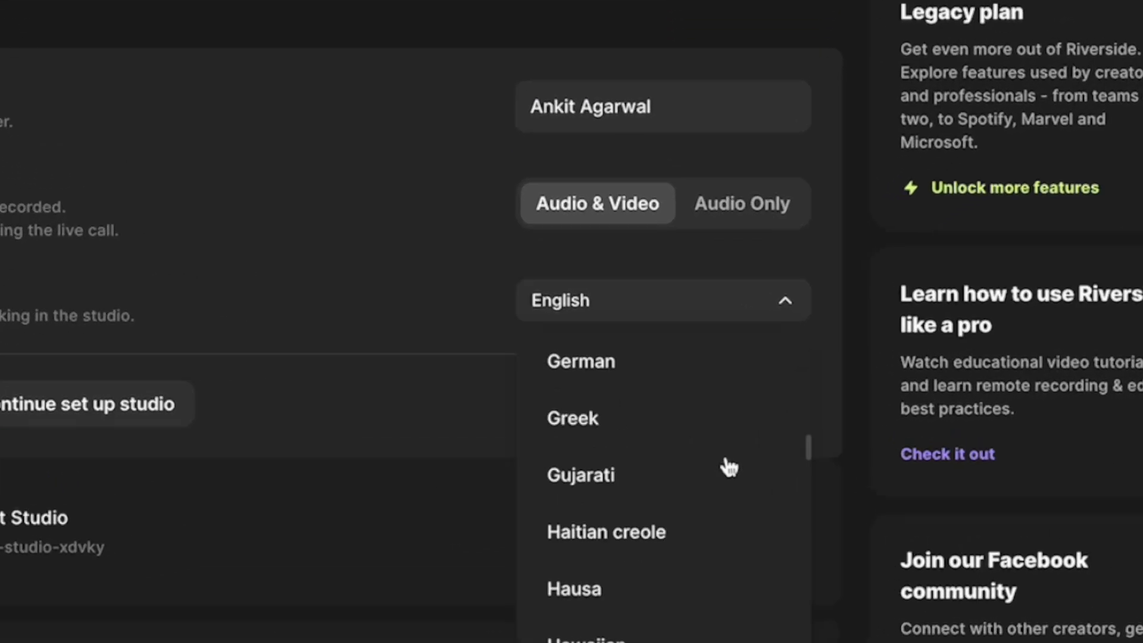
{"action": "scroll", "coordinate": [730, 468], "scroll_direction": "down", "scroll_amount": 3}
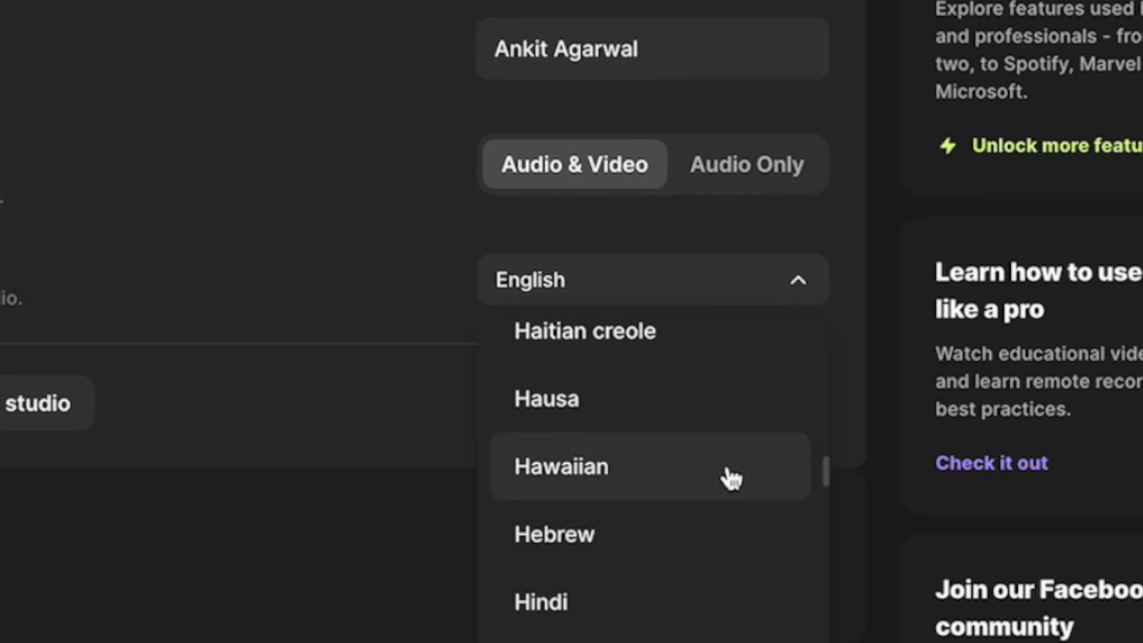
{"action": "scroll", "coordinate": [731, 477], "scroll_direction": "up", "scroll_amount": 15}
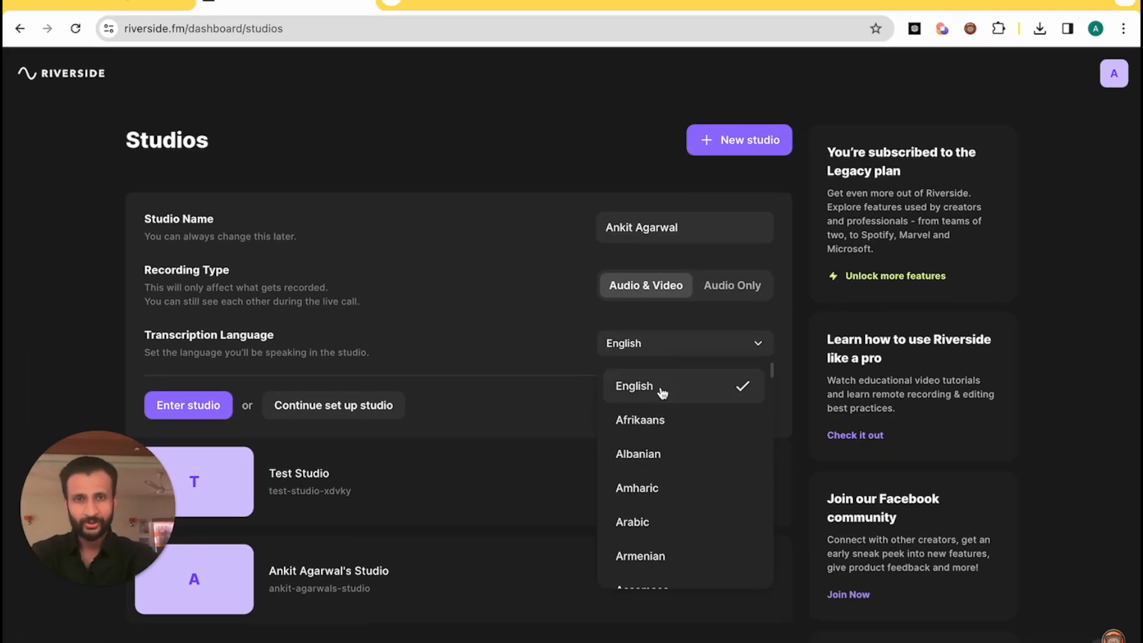
{"action": "left_click", "coordinate": [662, 392]}
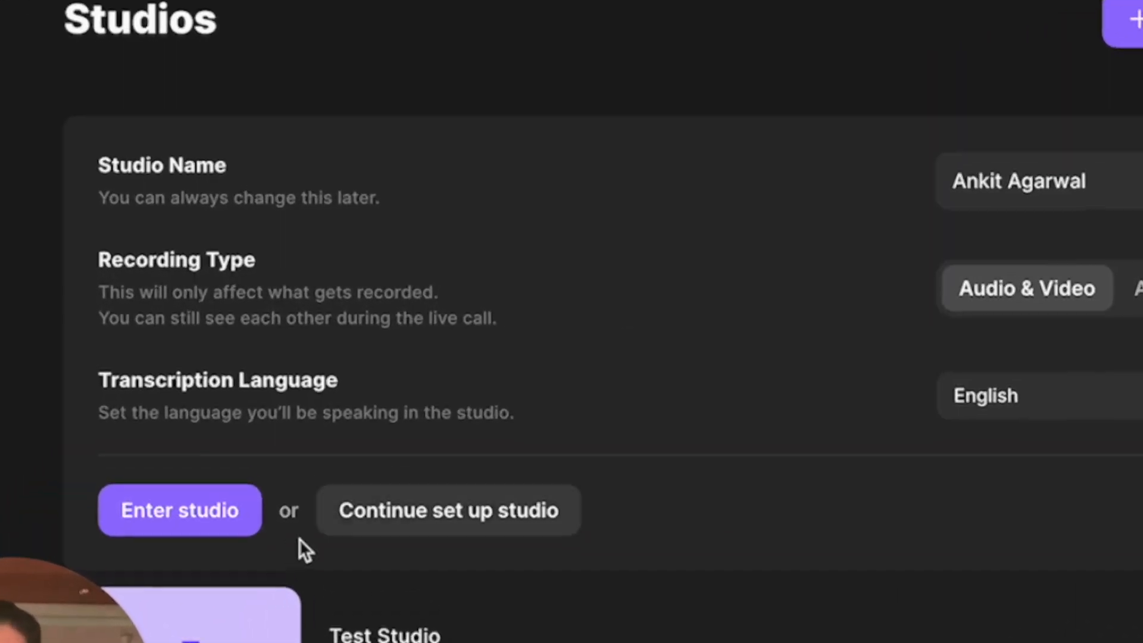
{"action": "left_click", "coordinate": [232, 522]}
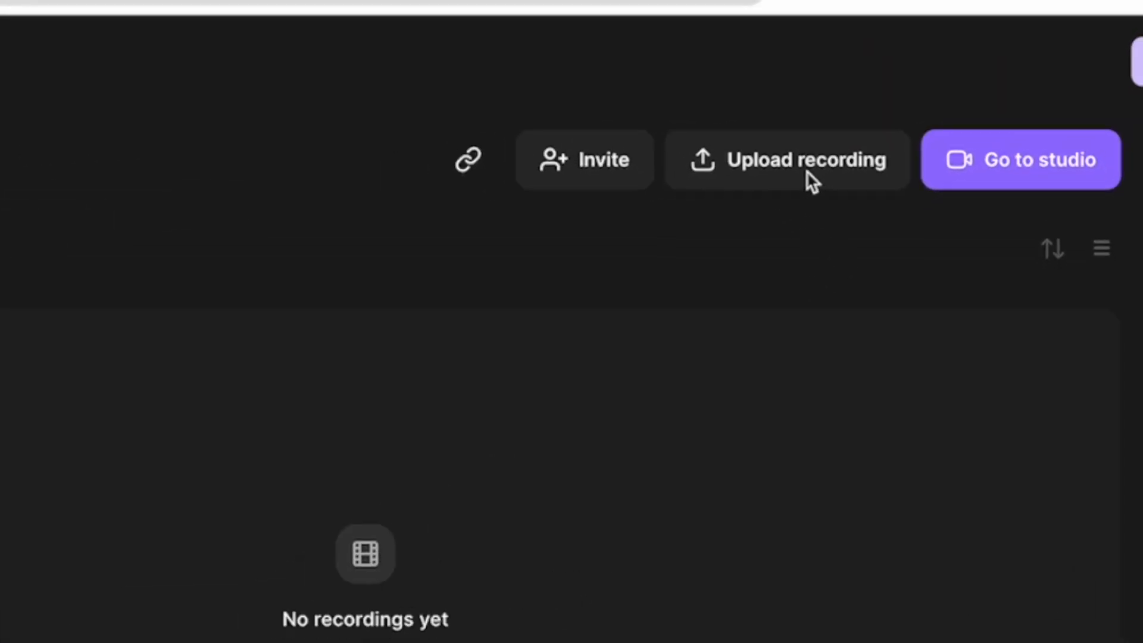
Step: Upload the recording 10,000 steps.mp4 from the Desktop to the studio
{"action": "left_click", "coordinate": [768, 191]}
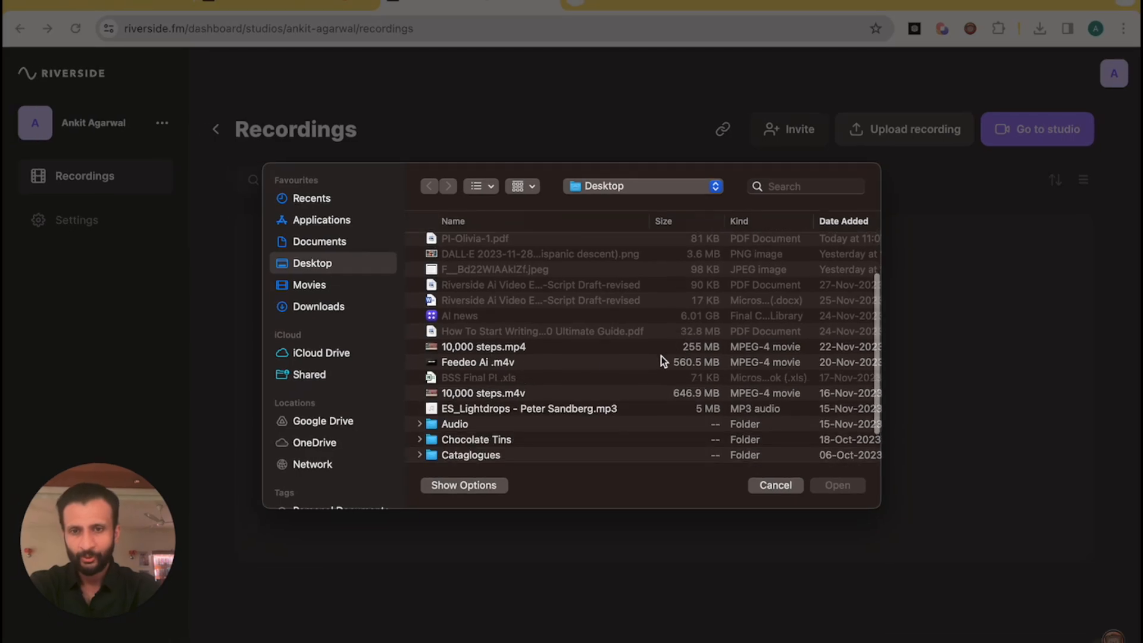
{"action": "double_click", "coordinate": [543, 351]}
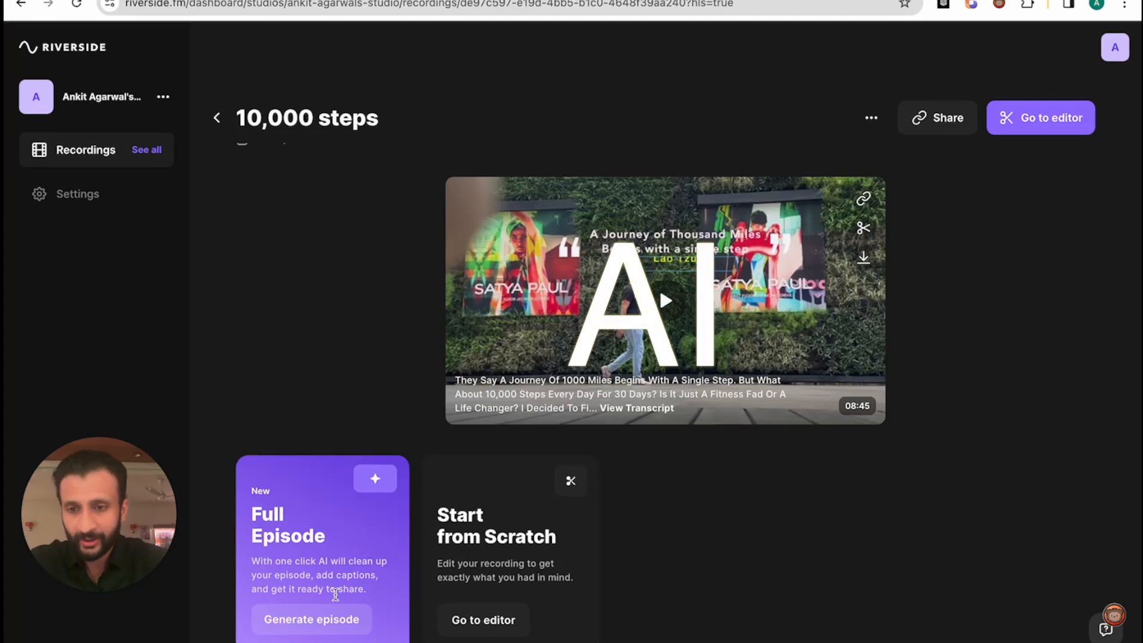
Step: Generate the AI Full Episode from the 10,000 steps recording and open the generated edit for editing
{"action": "left_click", "coordinate": [320, 620]}
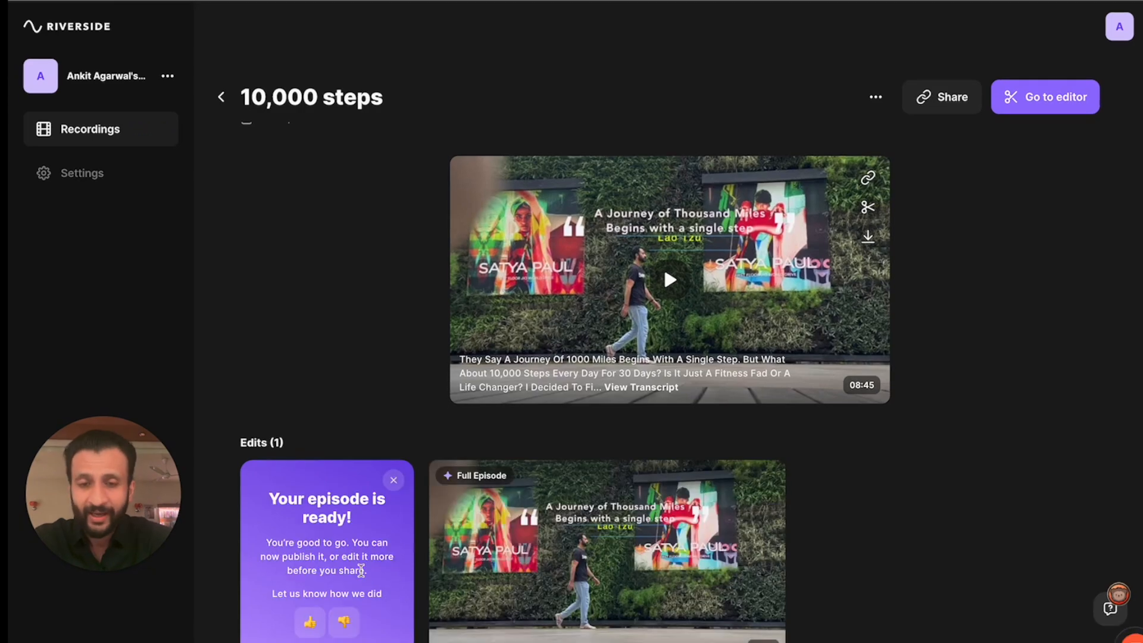
{"action": "scroll", "coordinate": [826, 468], "scroll_direction": "down", "scroll_amount": 2}
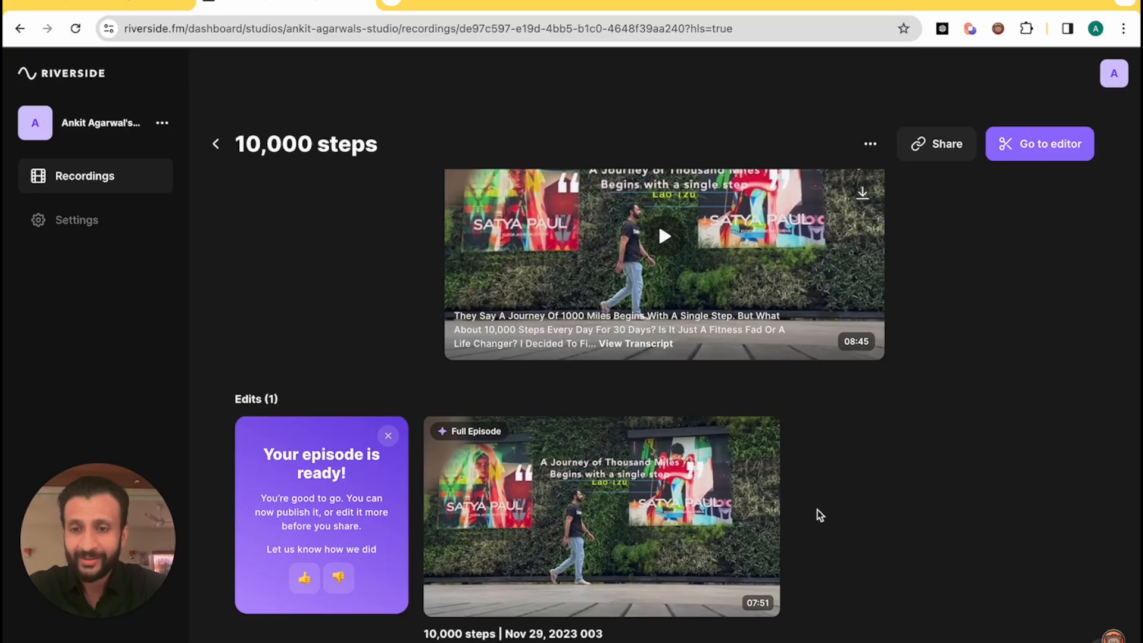
{"action": "mouse_move", "coordinate": [675, 456]}
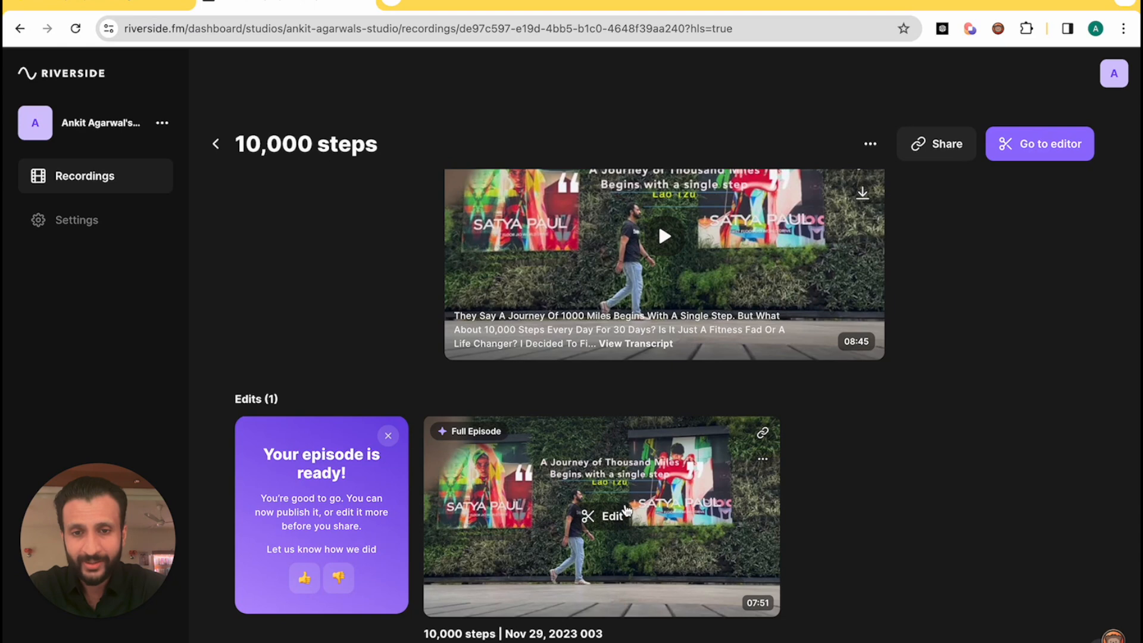
{"action": "left_click", "coordinate": [623, 517]}
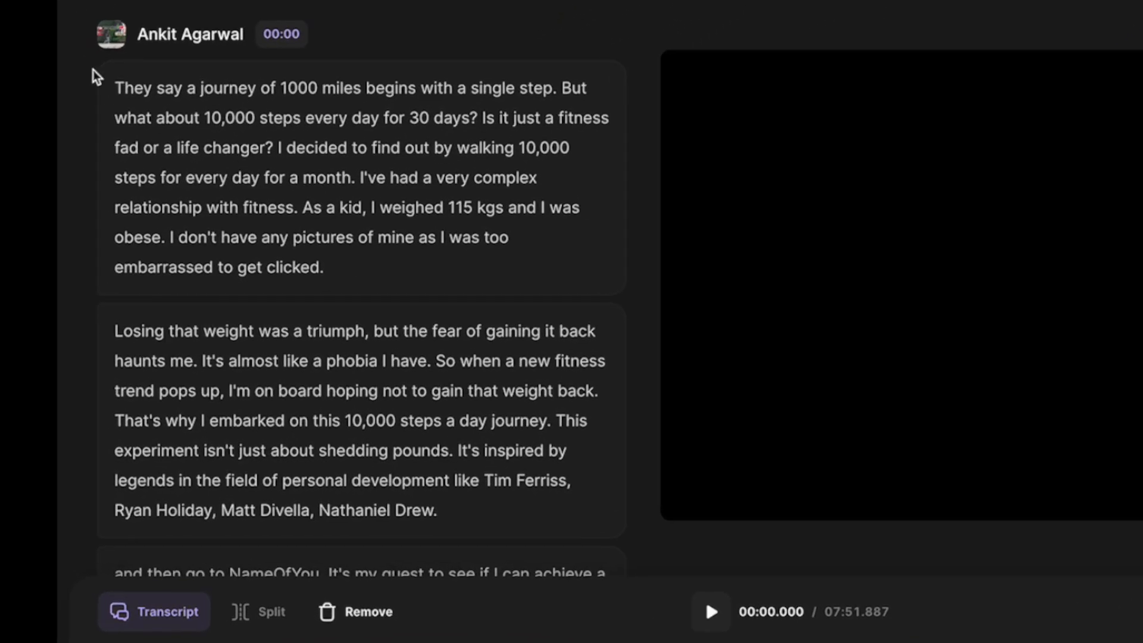
Step: Read through the episode's transcript and play the opening seconds of the video to check the captions
{"action": "scroll", "coordinate": [158, 134], "scroll_direction": "down", "scroll_amount": 7}
{"action": "scroll", "coordinate": [158, 135], "scroll_direction": "up", "scroll_amount": 7}
{"action": "scroll", "coordinate": [253, 206], "scroll_direction": "down", "scroll_amount": 3}
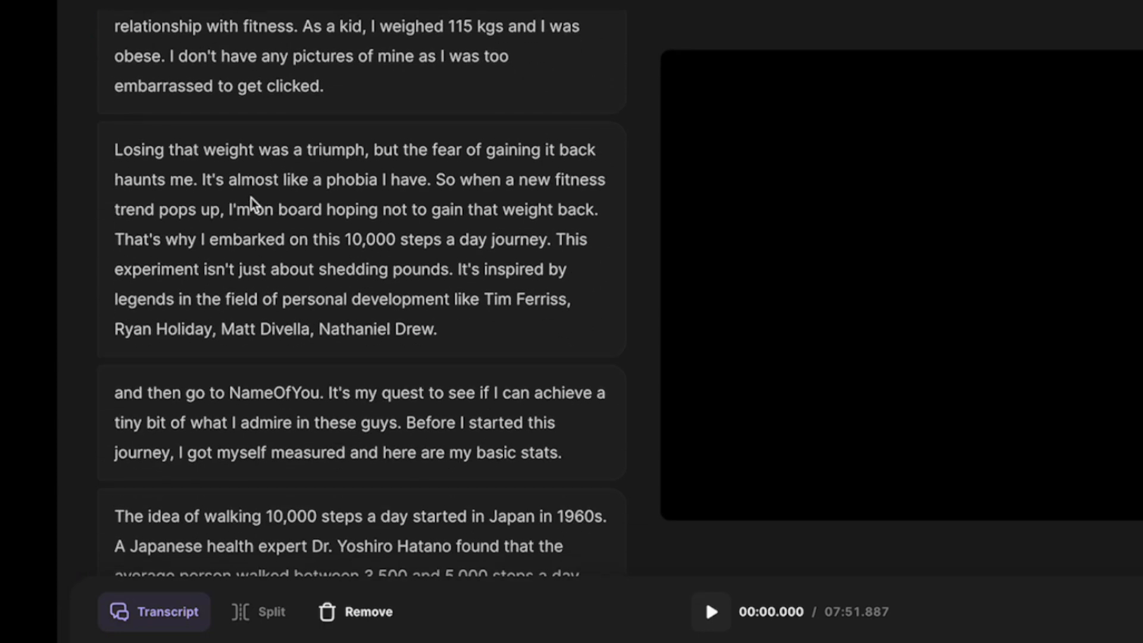
{"action": "scroll", "coordinate": [256, 209], "scroll_direction": "down", "scroll_amount": 4}
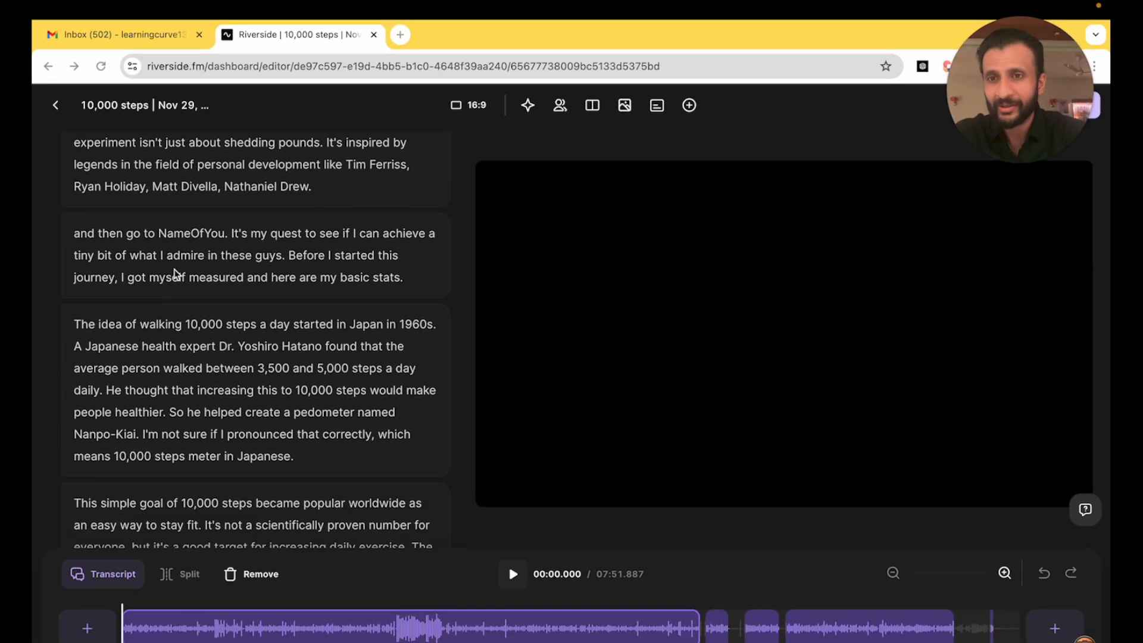
{"action": "scroll", "coordinate": [177, 274], "scroll_direction": "down", "scroll_amount": 15}
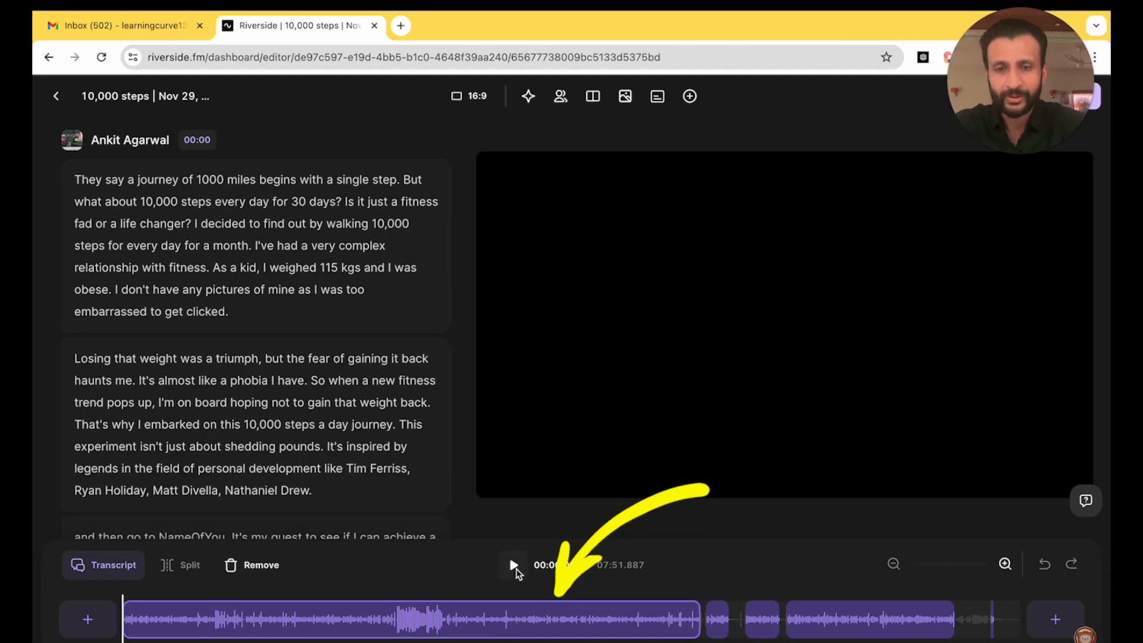
{"action": "left_click", "coordinate": [516, 568]}
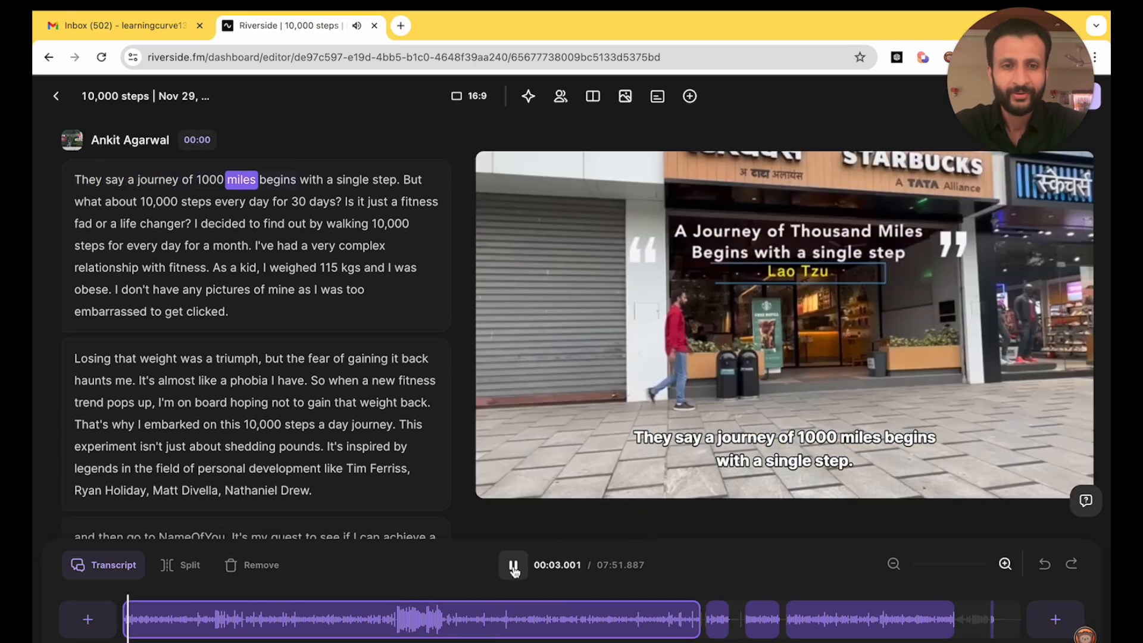
{"action": "left_click", "coordinate": [514, 567]}
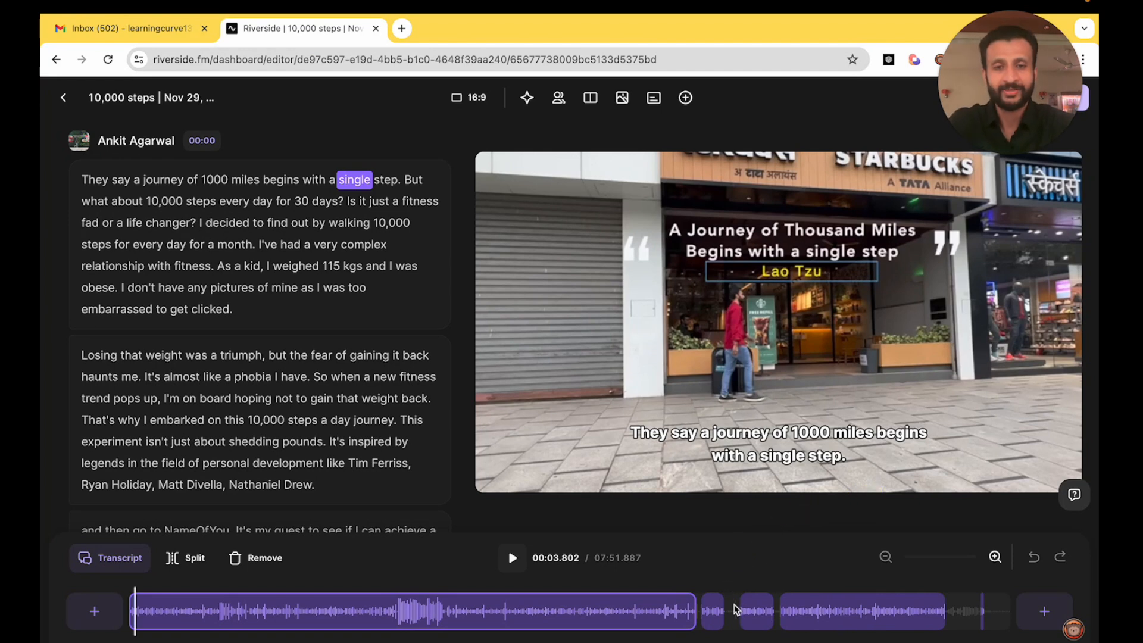
{"action": "left_click", "coordinate": [513, 558]}
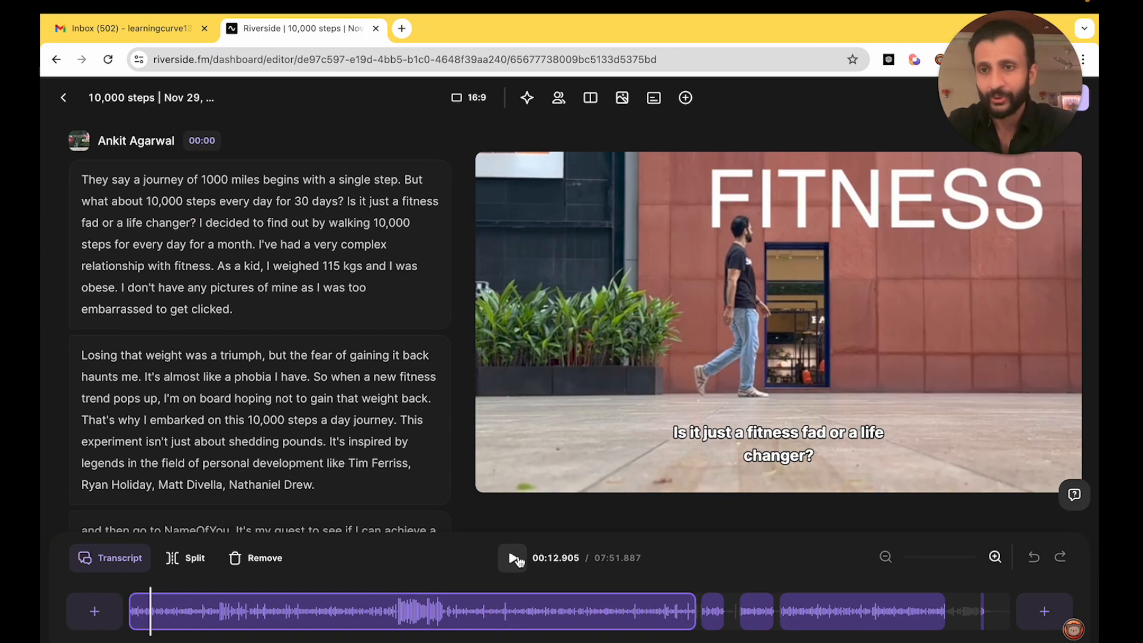
Step: Remove the transcript passage from "It's my quest to see" through "here are my basic stats." from the video
{"action": "scroll", "coordinate": [240, 424], "scroll_direction": "down", "scroll_amount": 3}
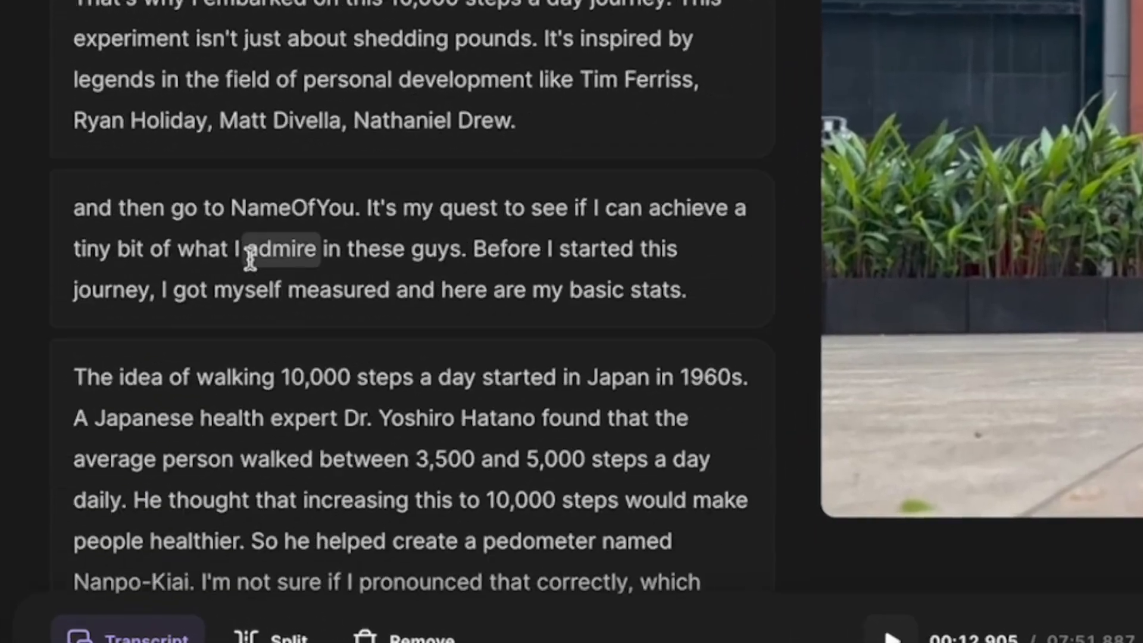
{"action": "left_click", "coordinate": [369, 205]}
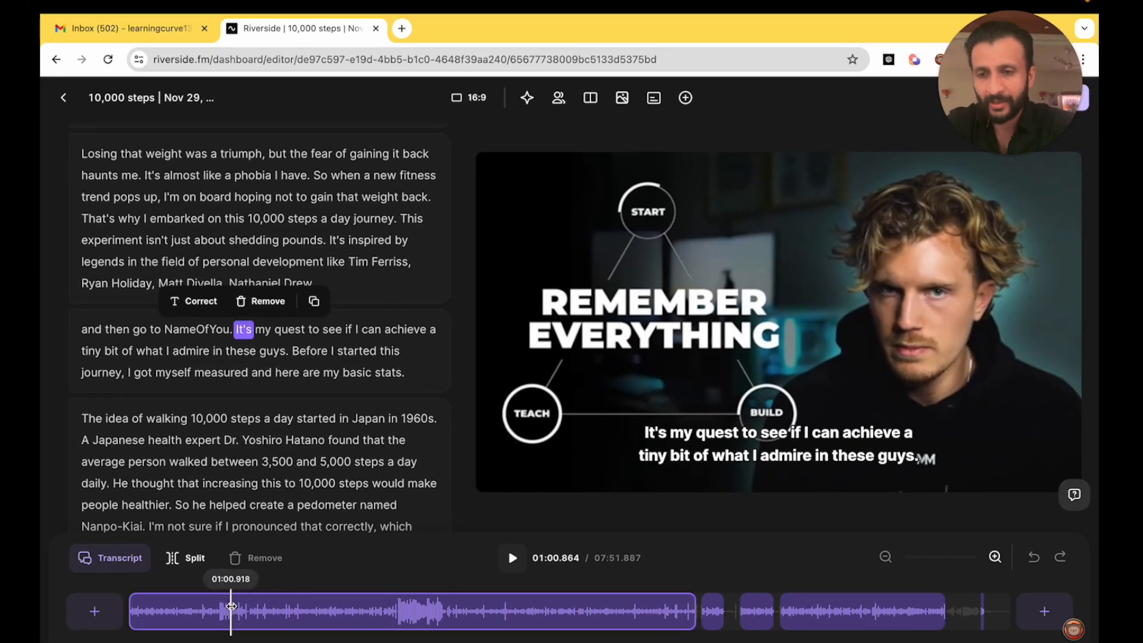
{"action": "left_click_drag", "start_coordinate": [238, 329], "coordinate": [397, 376]}
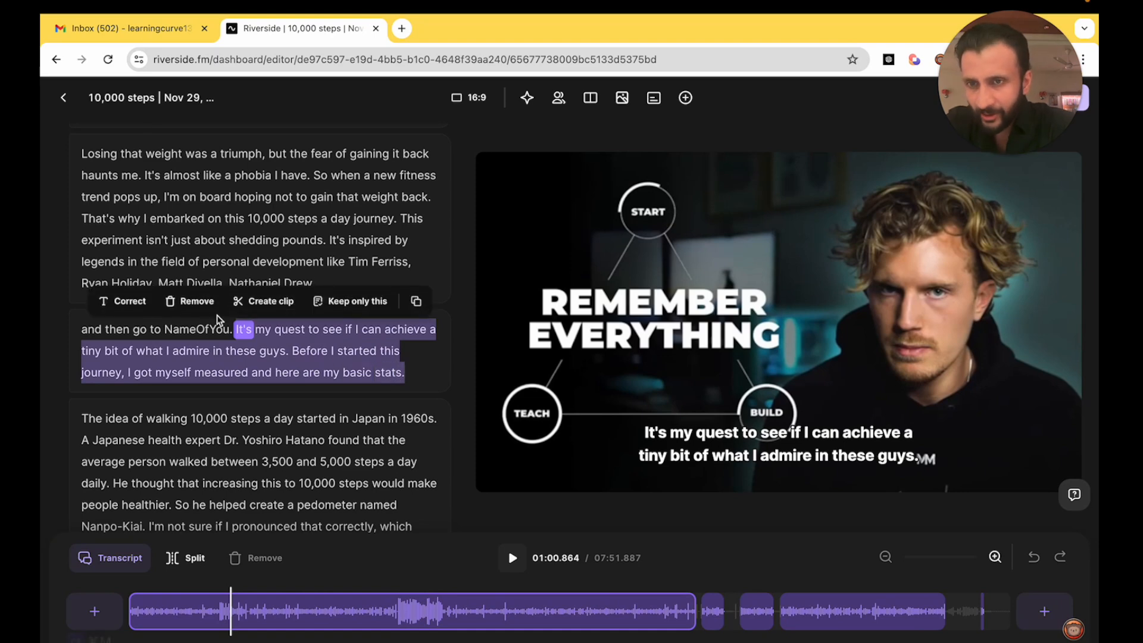
{"action": "left_click", "coordinate": [197, 302]}
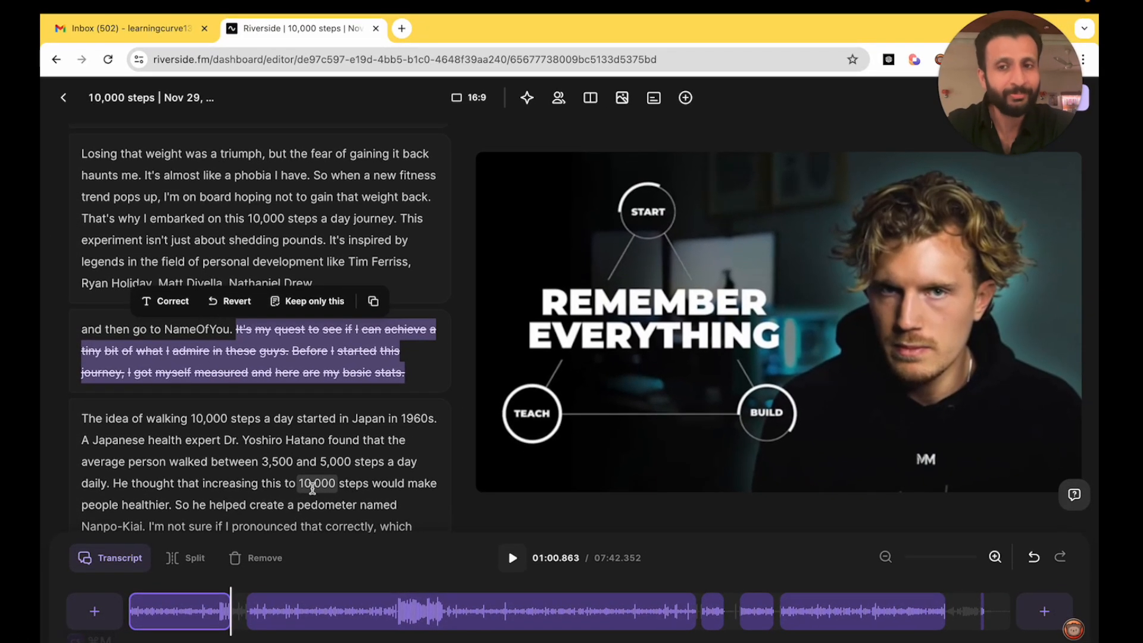
Step: Trim the end of the first timeline clip to cut out "and then go to NameOfYou." and preview the result
{"action": "scroll", "coordinate": [312, 488], "scroll_direction": "down", "scroll_amount": 4}
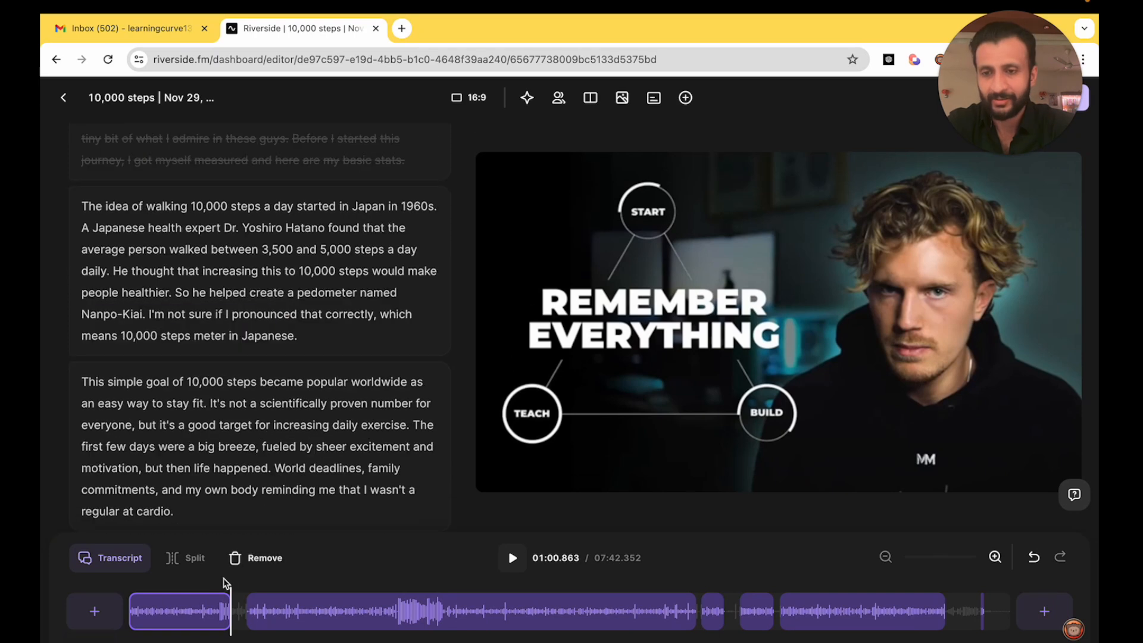
{"action": "mouse_move", "coordinate": [217, 583]}
{"action": "left_mouse_down"}
{"action": "mouse_move", "coordinate": [247, 590]}
{"action": "mouse_move", "coordinate": [216, 592]}
{"action": "left_mouse_up"}
{"action": "key", "text": "space"}
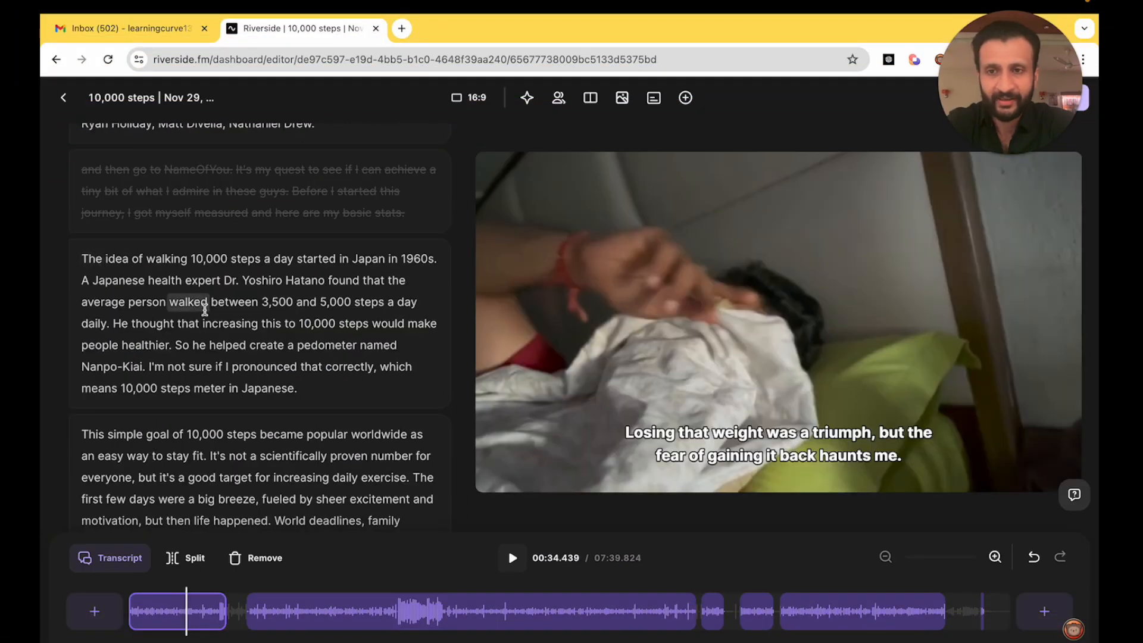
Step: Remove the transcript paragraph starting "The idea of walking 10,000 steps a day", revert the removal, and remove the paragraph again
{"action": "triple_click", "coordinate": [83, 257]}
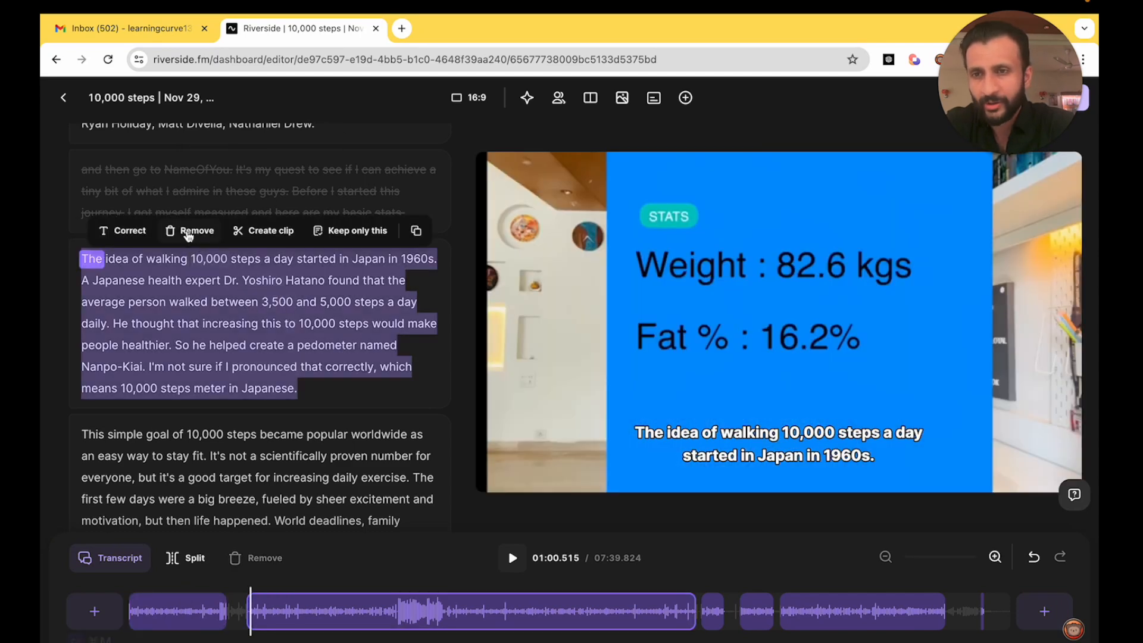
{"action": "left_click", "coordinate": [188, 235]}
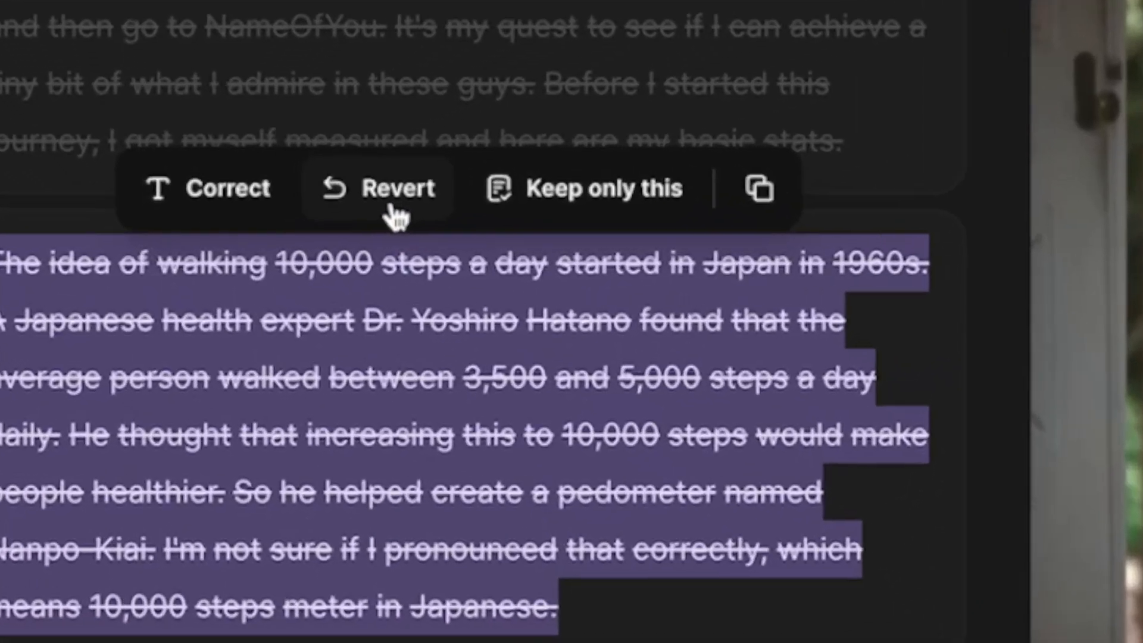
{"action": "left_click", "coordinate": [395, 213]}
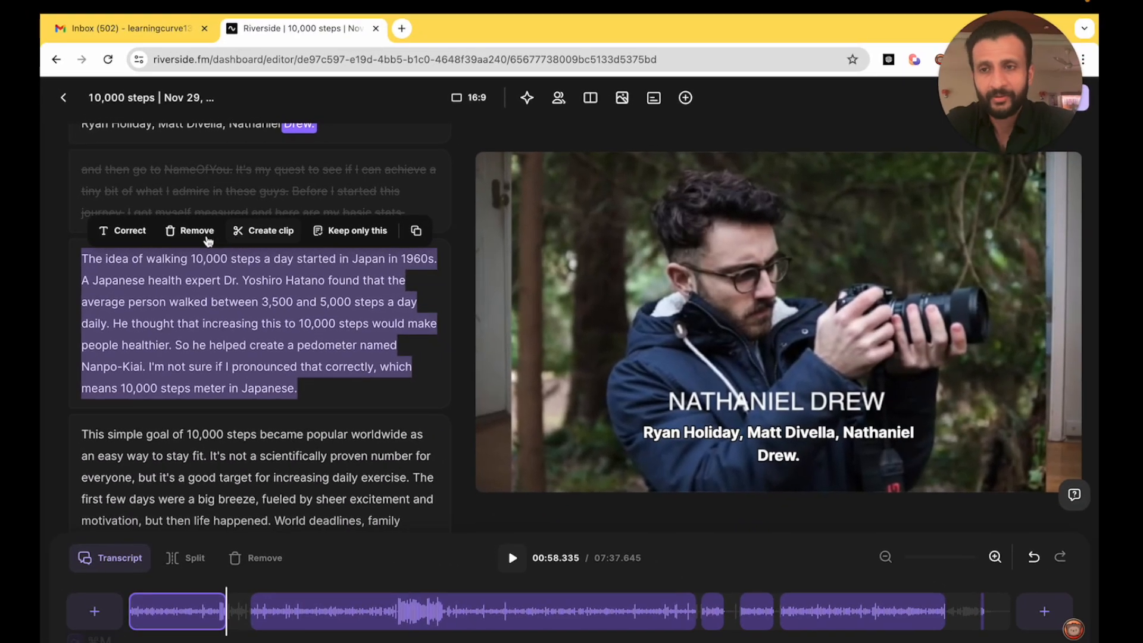
{"action": "left_click", "coordinate": [190, 234]}
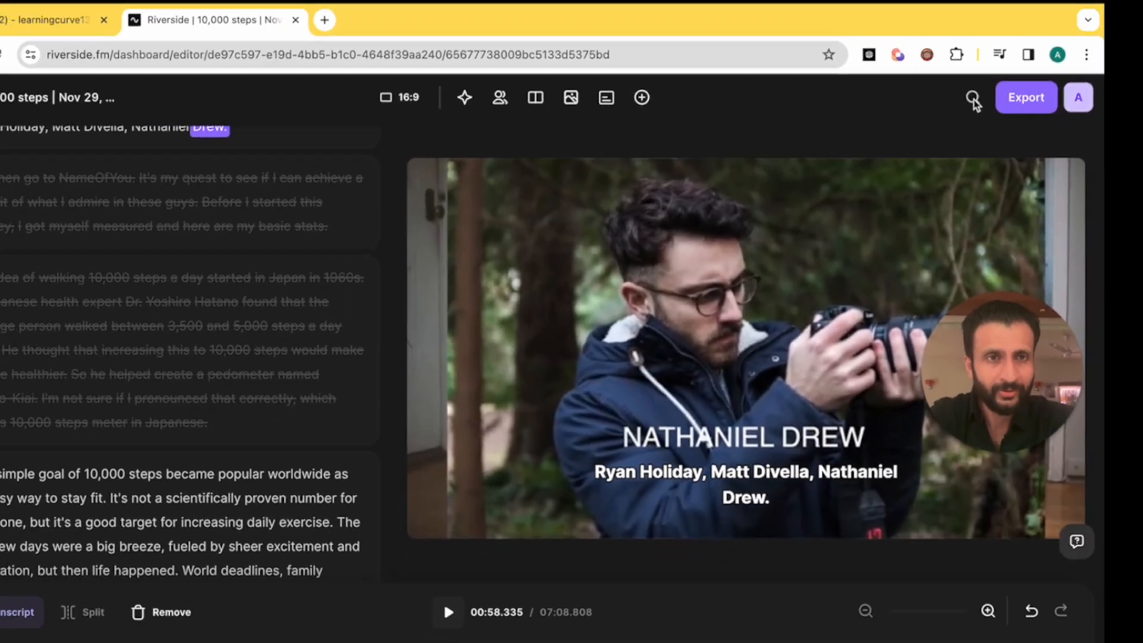
Step: Search the conversation for "steps" and look through the matches in the transcript
{"action": "left_click", "coordinate": [852, 94]}
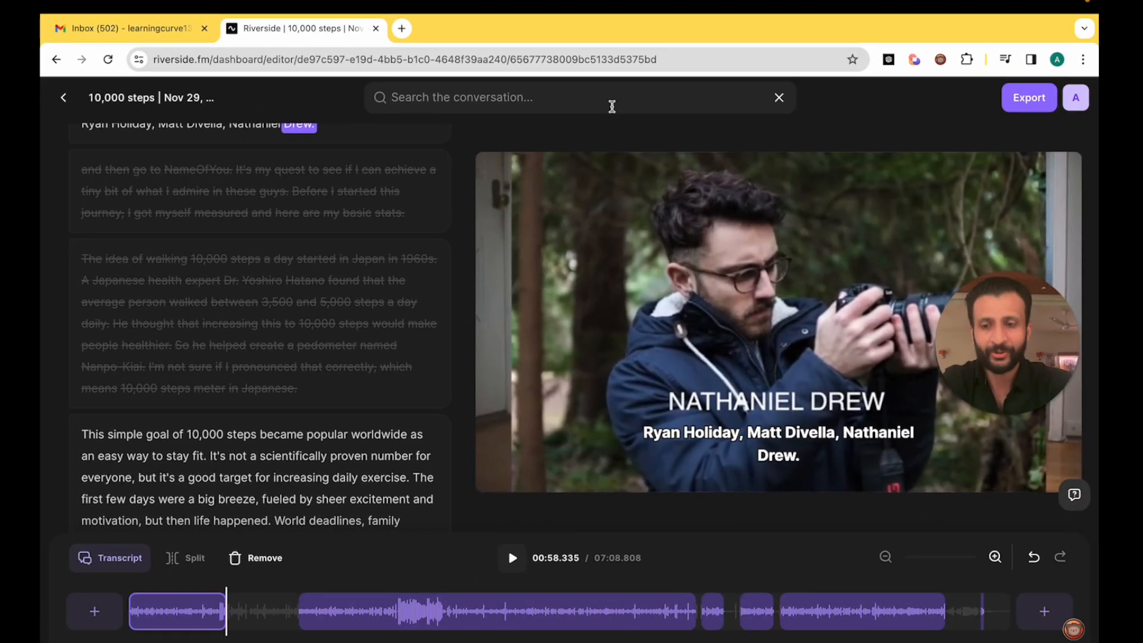
{"action": "type", "text": "ste"}
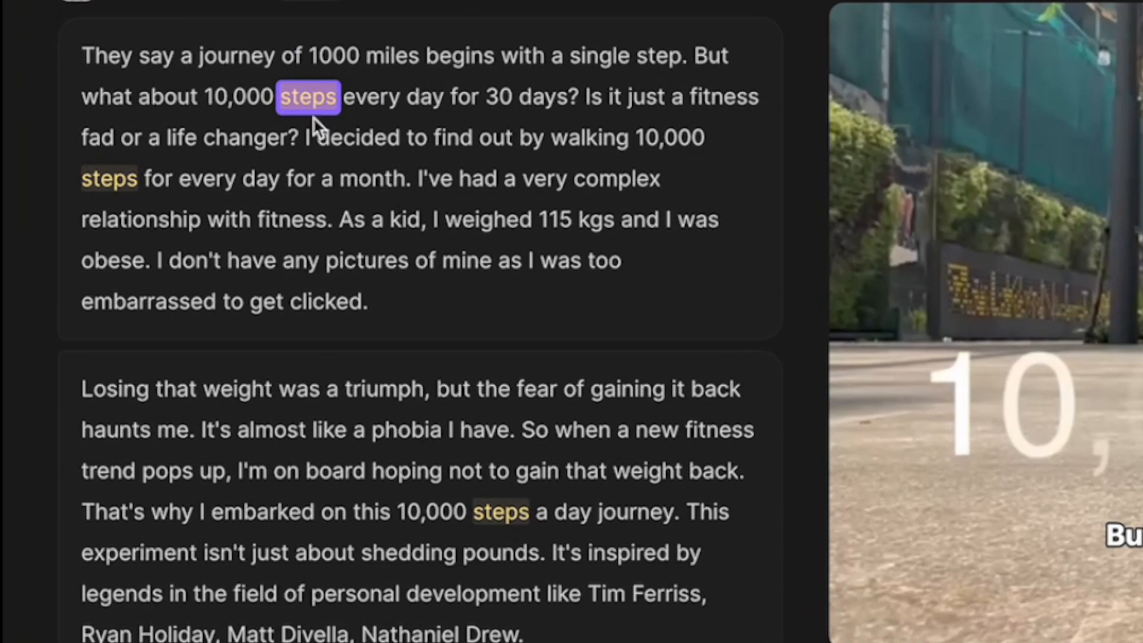
{"action": "scroll", "coordinate": [631, 419], "scroll_direction": "down", "scroll_amount": 10}
{"action": "scroll", "coordinate": [633, 420], "scroll_direction": "down", "scroll_amount": 6}
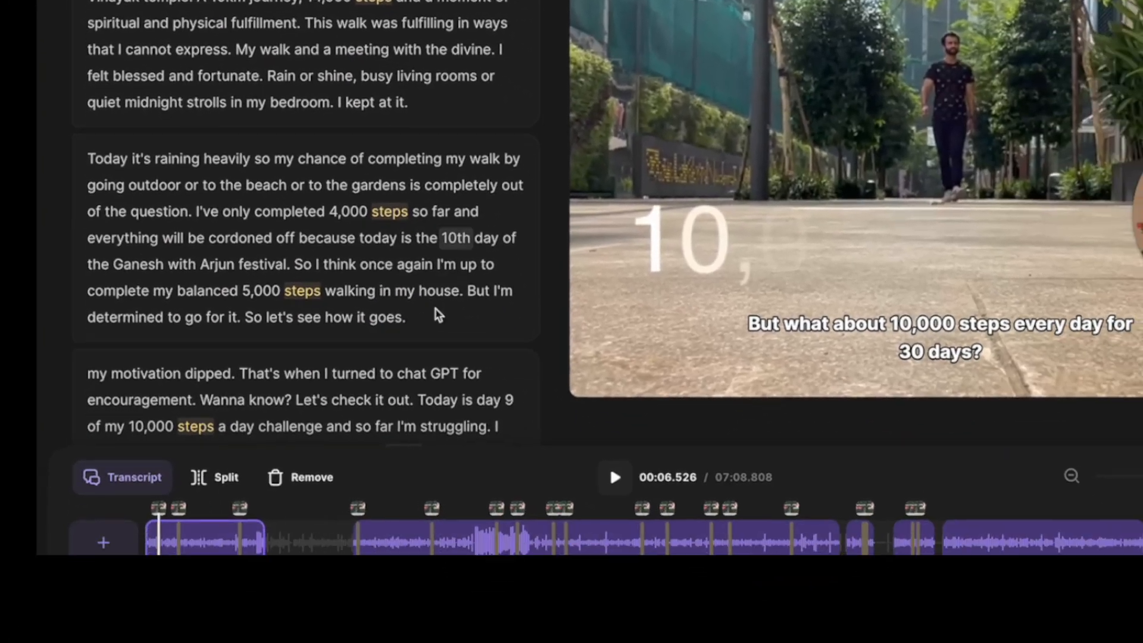
Step: Look through the remaining "steps" matches in the transcript and split the second timeline clip near its beginning
{"action": "scroll", "coordinate": [510, 360], "scroll_direction": "down", "scroll_amount": 6}
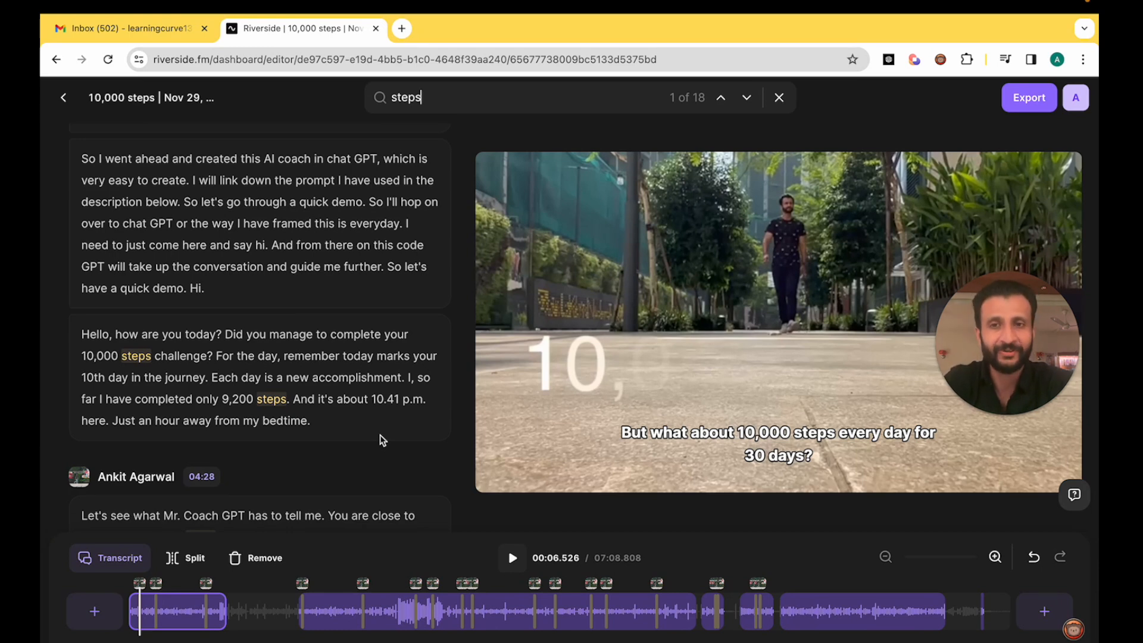
{"action": "scroll", "coordinate": [382, 440], "scroll_direction": "down", "scroll_amount": 3}
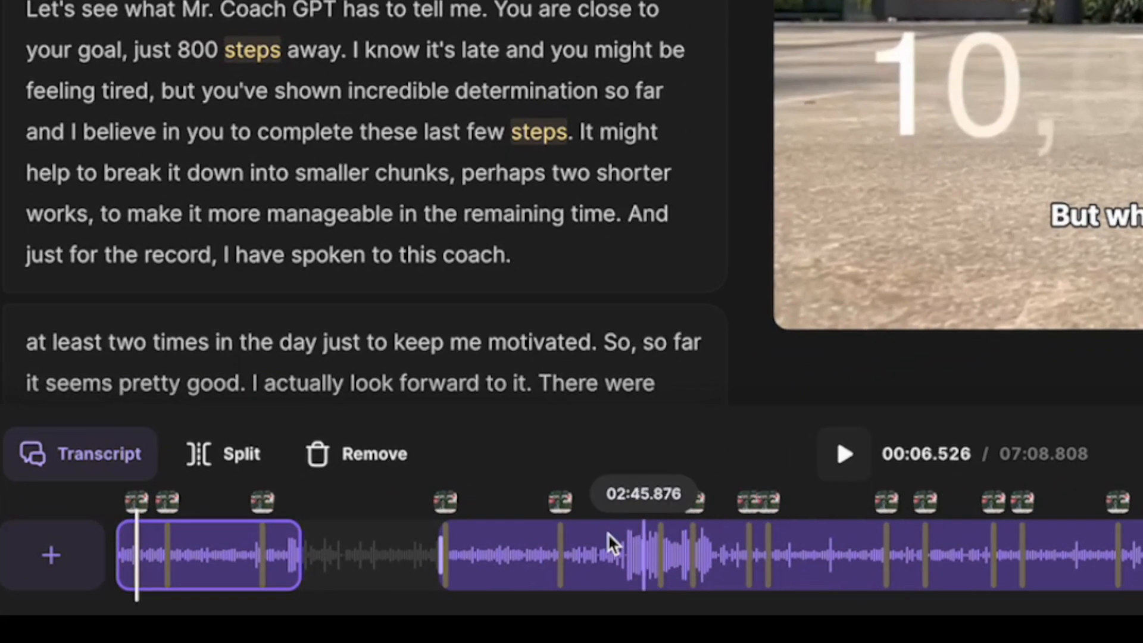
{"action": "left_click", "coordinate": [518, 541]}
{"action": "left_click", "coordinate": [237, 458]}
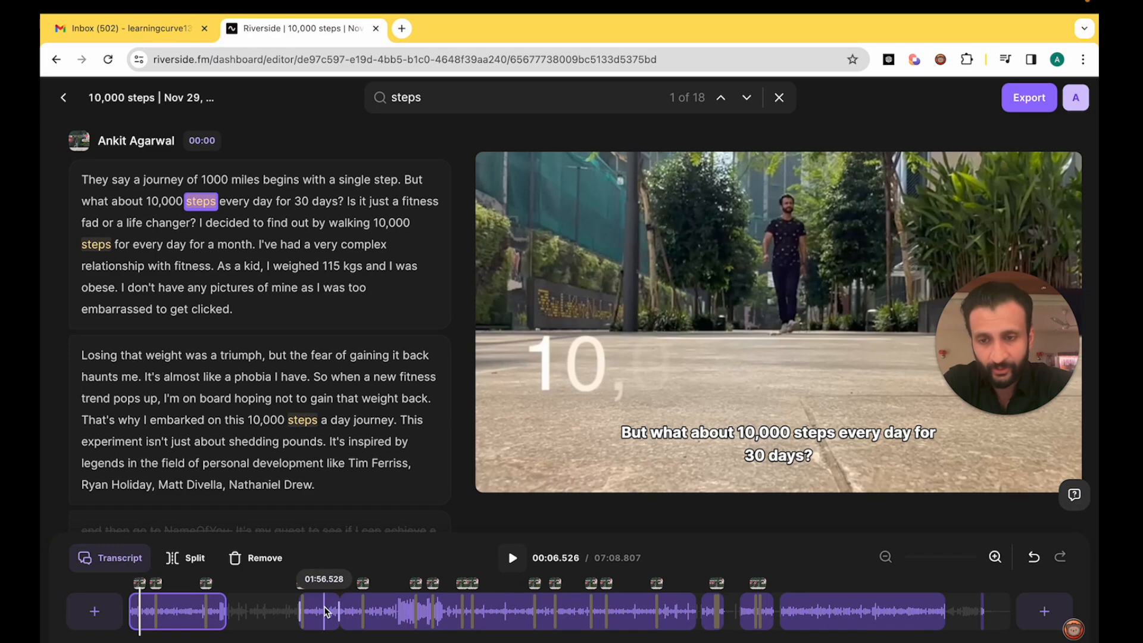
Step: Remove the short split-off clip from the timeline and undo the removal
{"action": "left_click", "coordinate": [325, 607]}
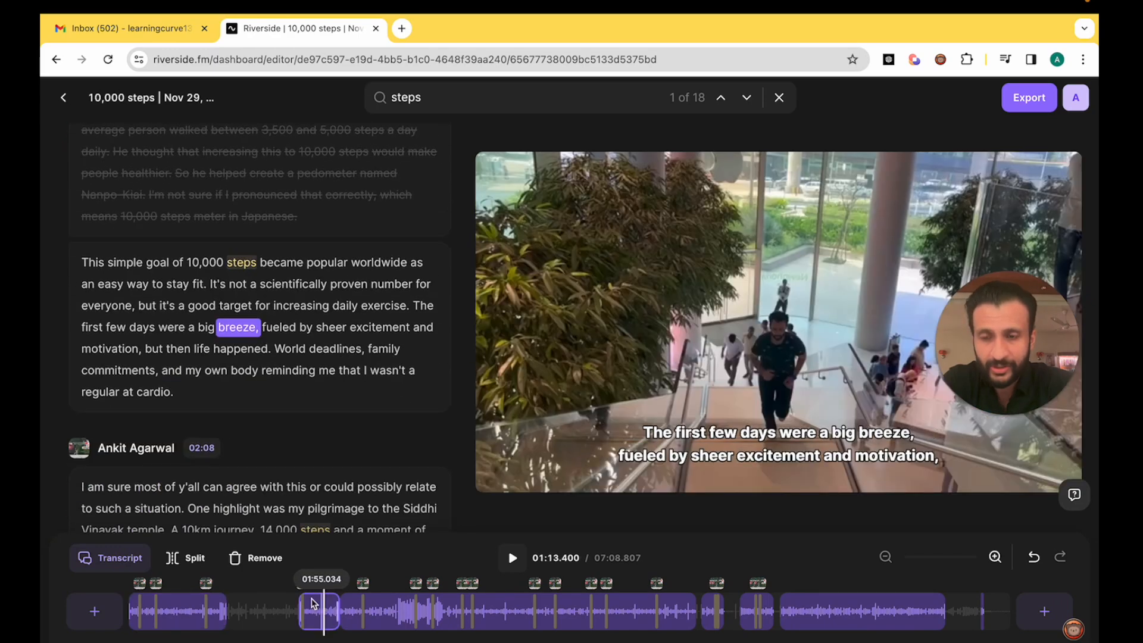
{"action": "left_click", "coordinate": [254, 561]}
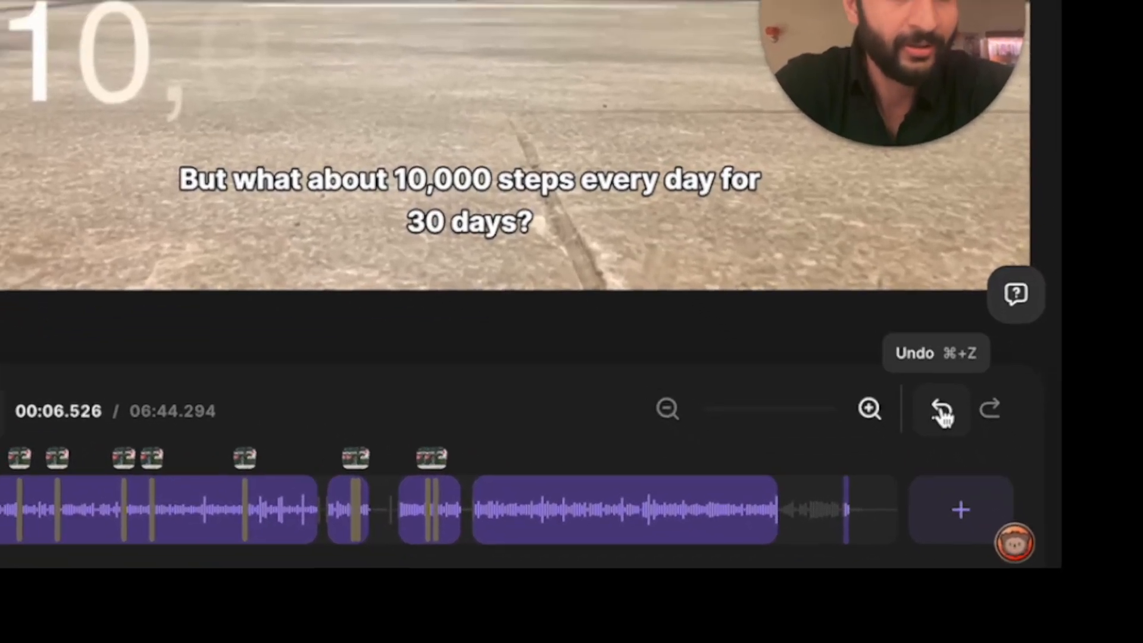
{"action": "left_click", "coordinate": [943, 413]}
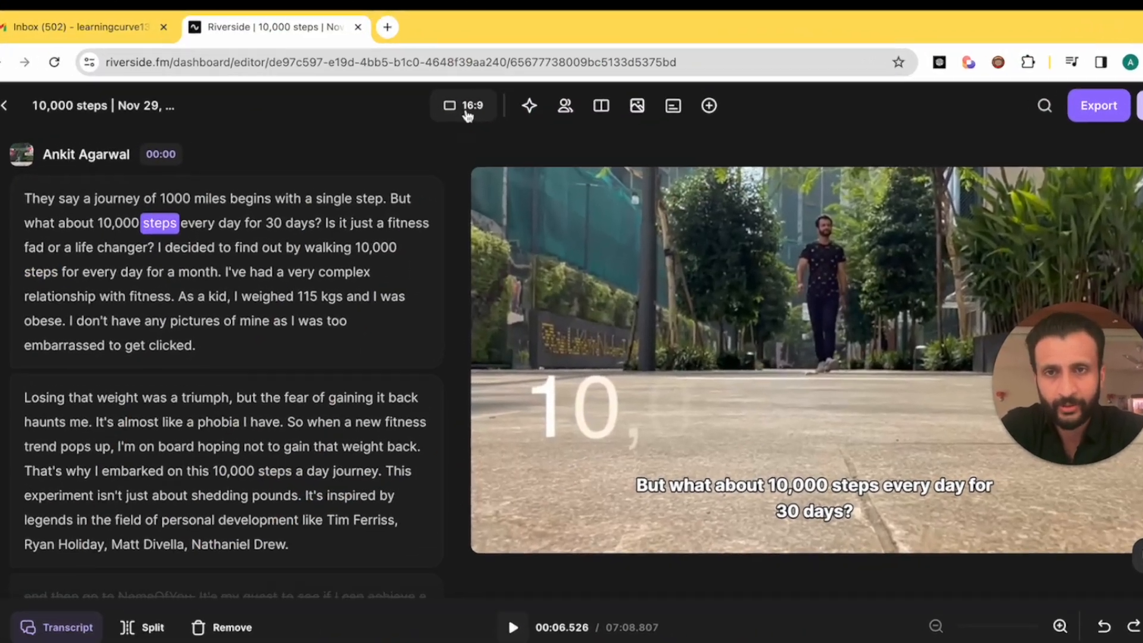
Step: Try the 9:16 and 1:1 sizes for the episode and return it to the 16:9 full-length size
{"action": "left_click", "coordinate": [469, 103]}
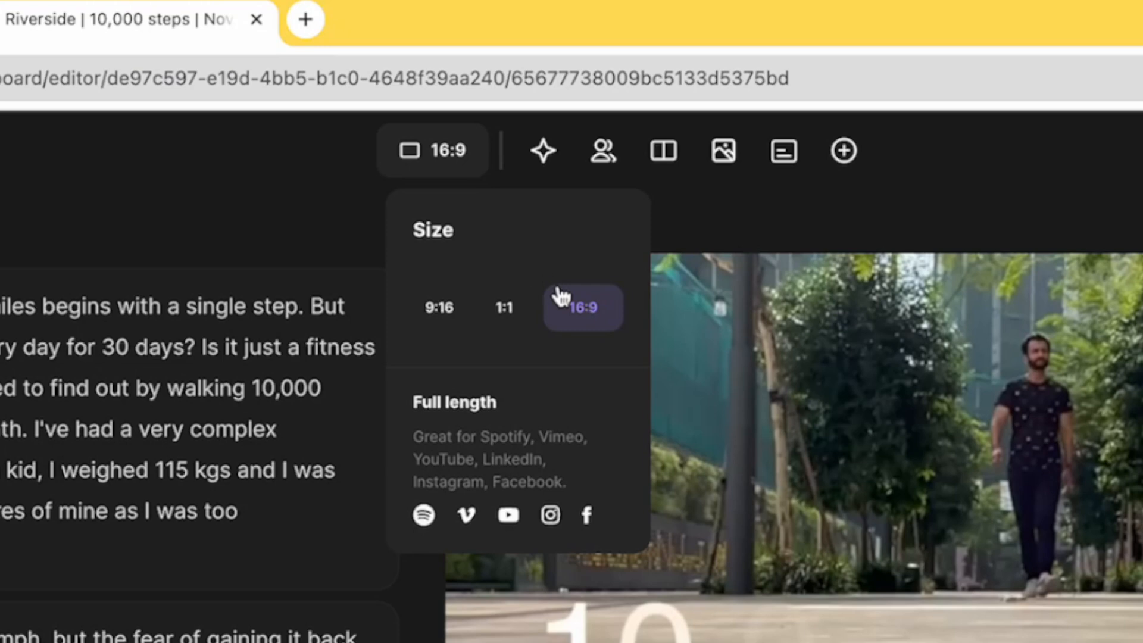
{"action": "left_click", "coordinate": [434, 312]}
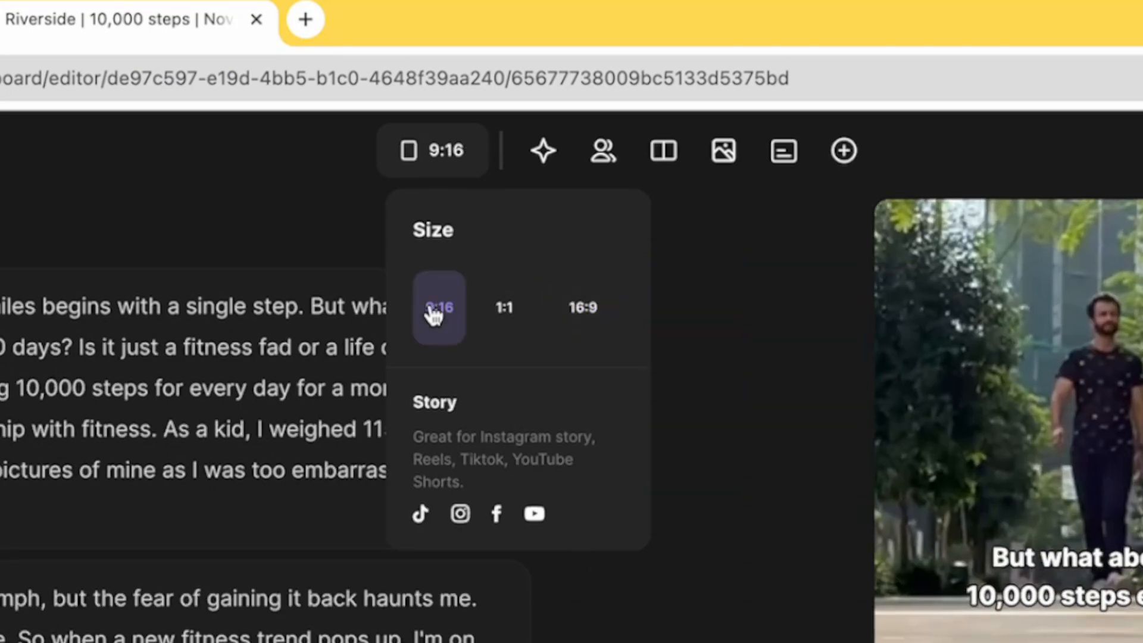
{"action": "left_click", "coordinate": [507, 315]}
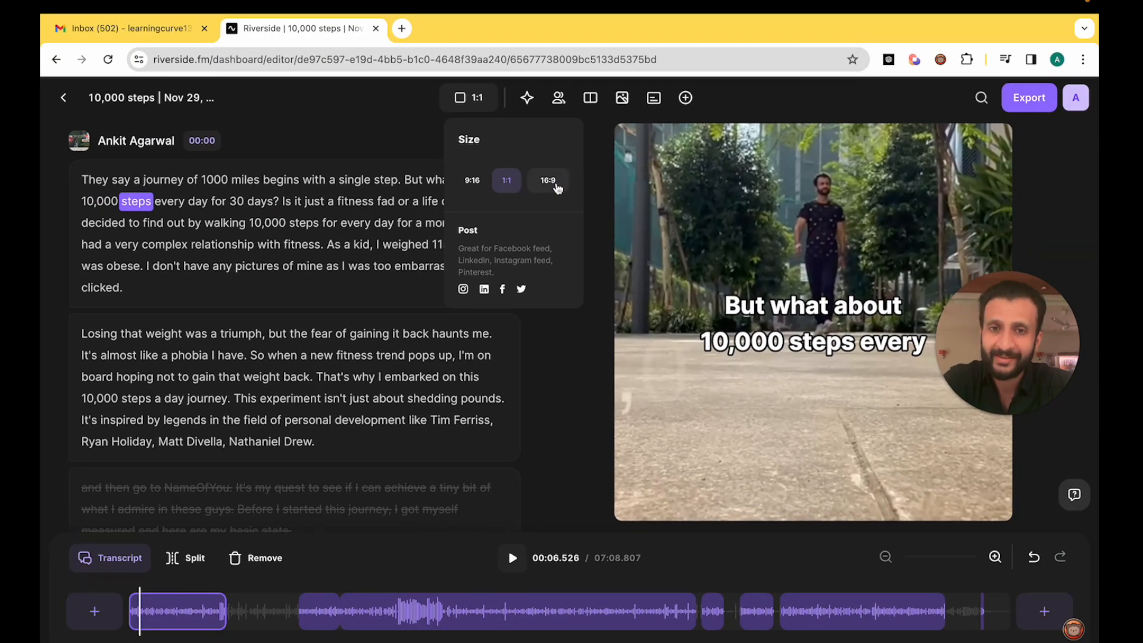
{"action": "left_click", "coordinate": [558, 189]}
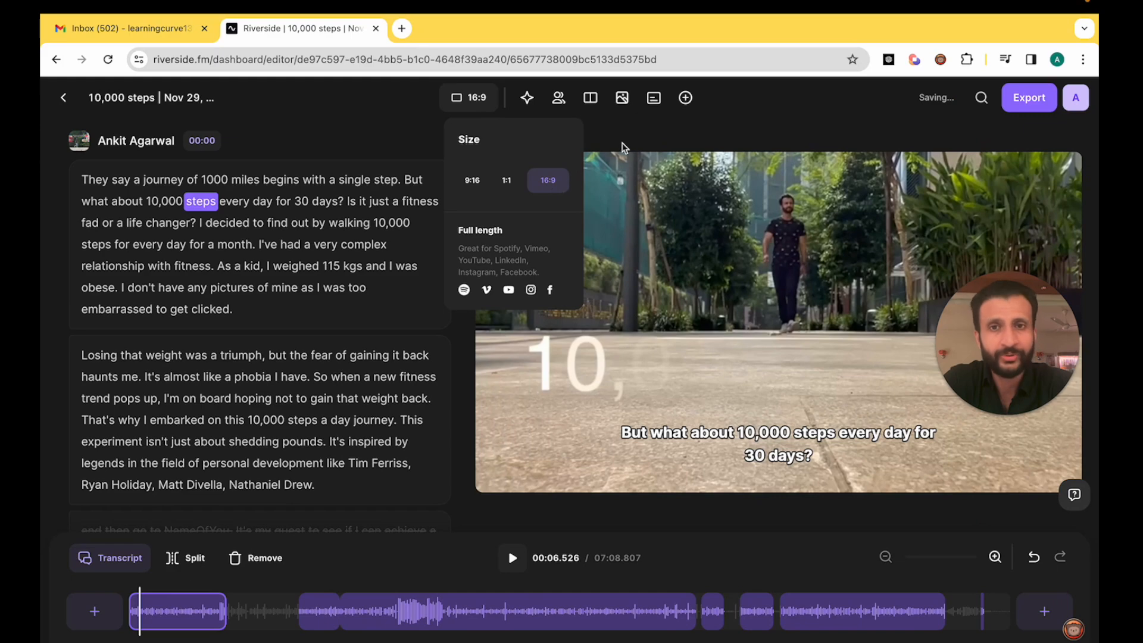
{"action": "left_click", "coordinate": [683, 140]}
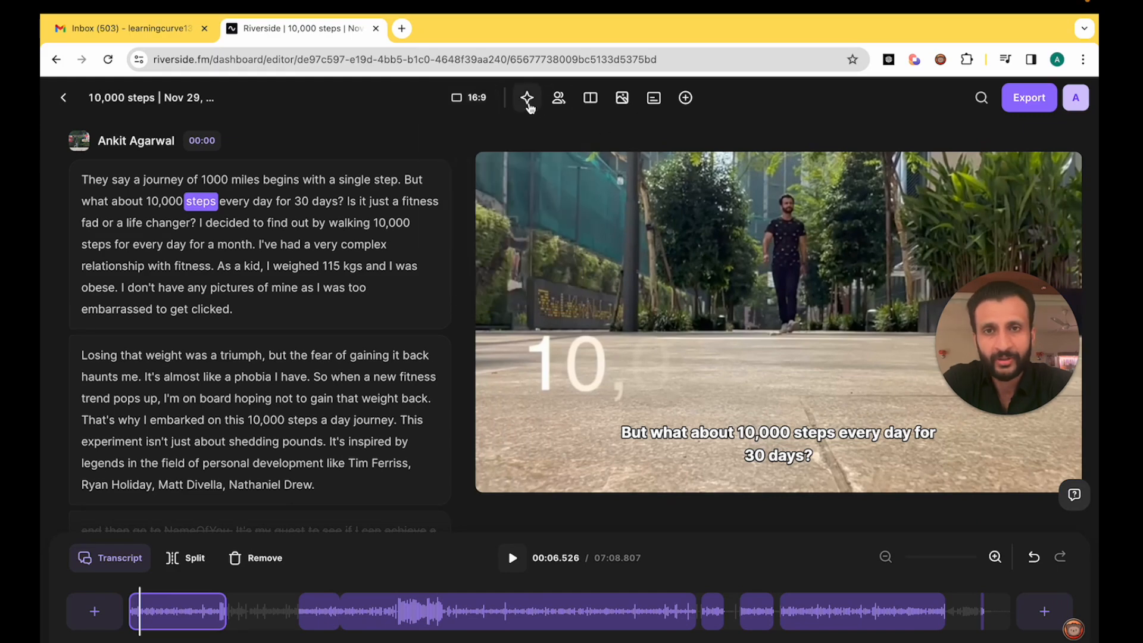
Step: Examine the Magic Tools, the track list and the layout choices available for the episode
{"action": "left_click", "coordinate": [528, 104]}
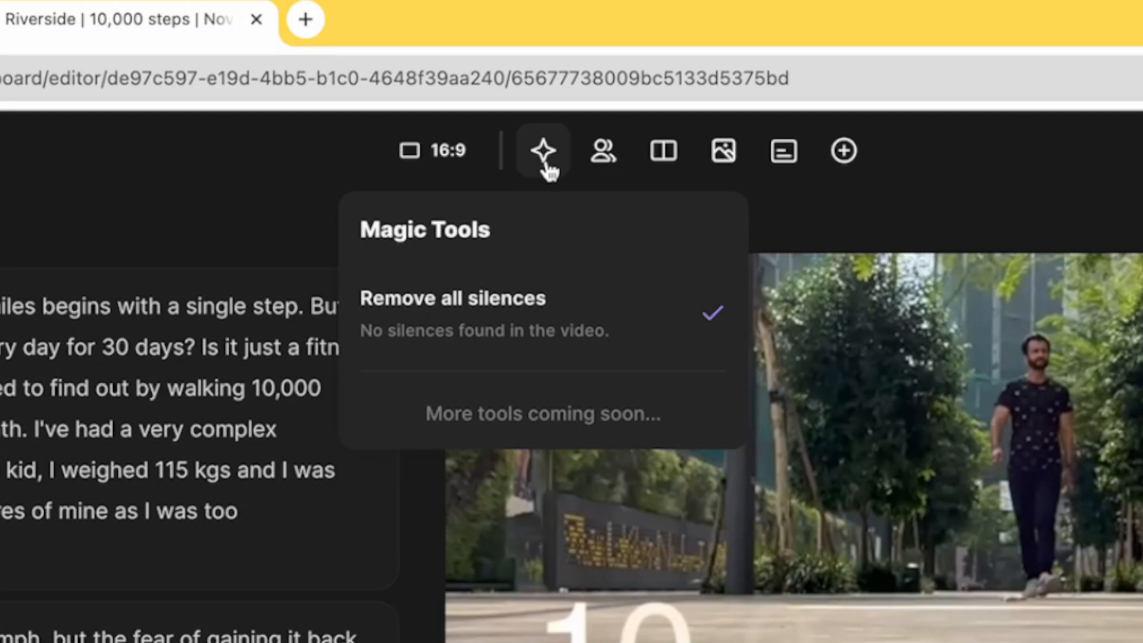
{"action": "left_click", "coordinate": [604, 156]}
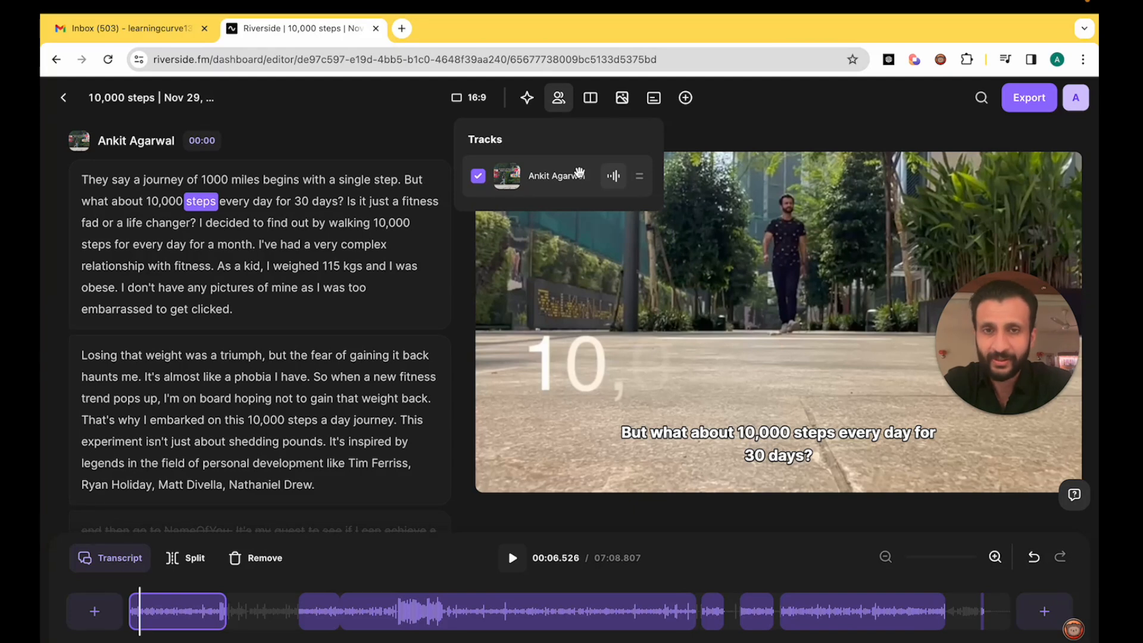
{"action": "left_click", "coordinate": [591, 102]}
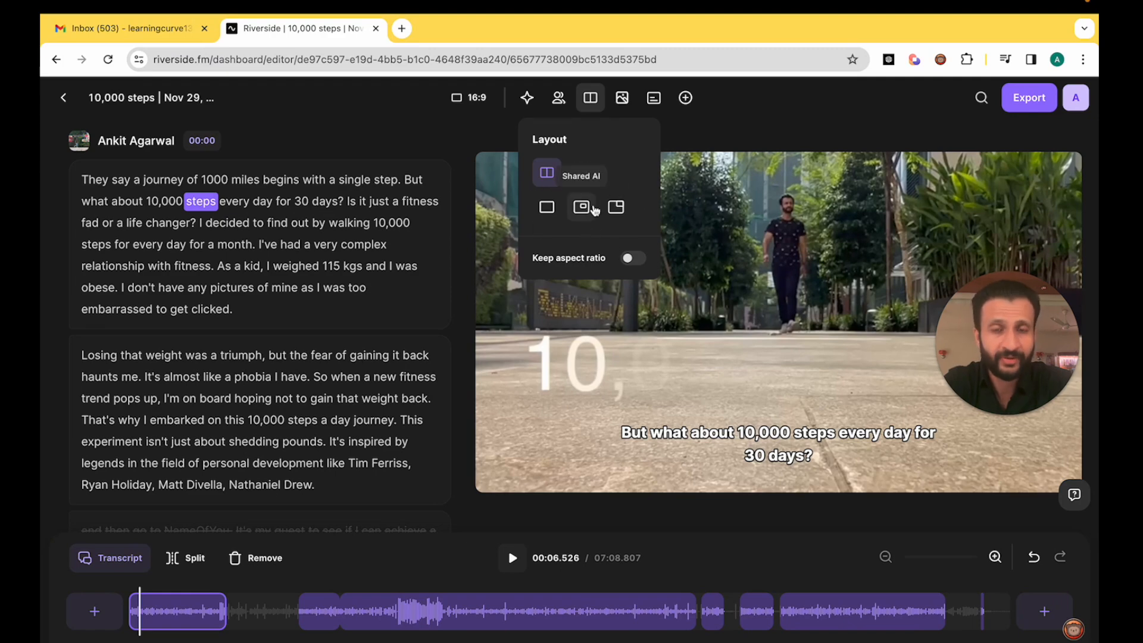
{"action": "left_click", "coordinate": [660, 132]}
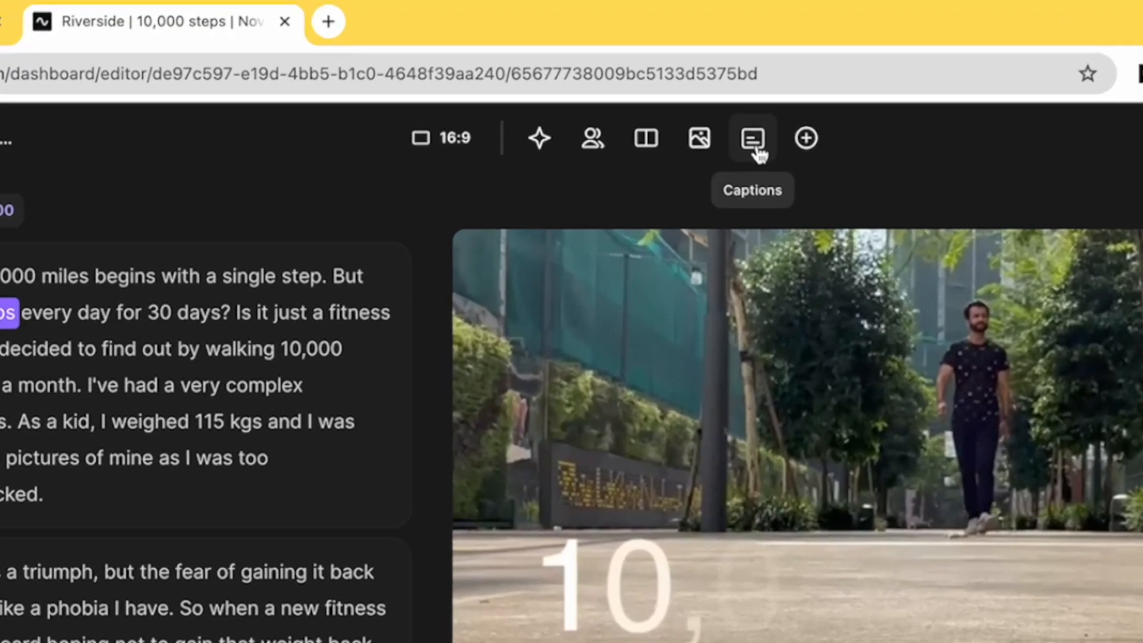
Step: Set the caption font to Luckiest Guy and look over the caption size and colour choices
{"action": "left_click", "coordinate": [755, 143]}
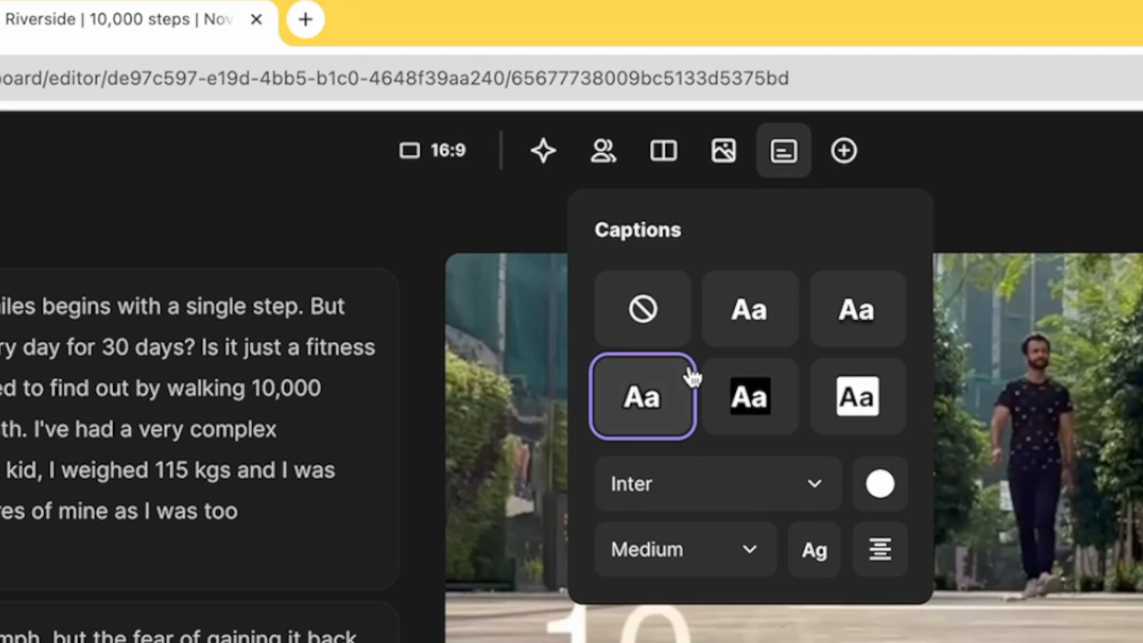
{"action": "left_click", "coordinate": [814, 483]}
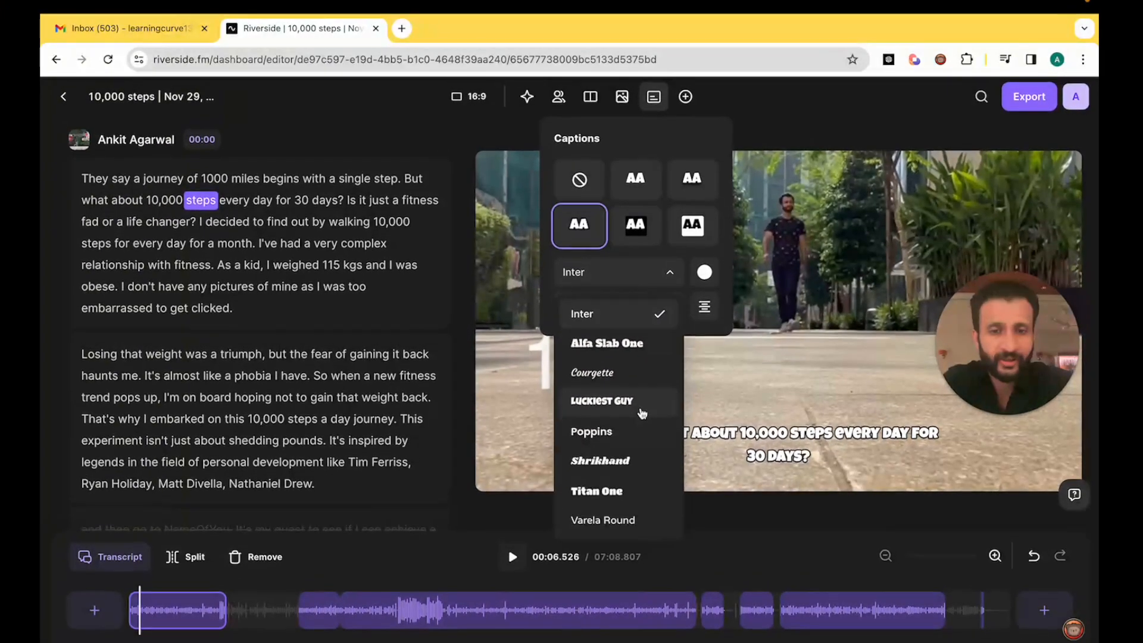
{"action": "left_click", "coordinate": [635, 410]}
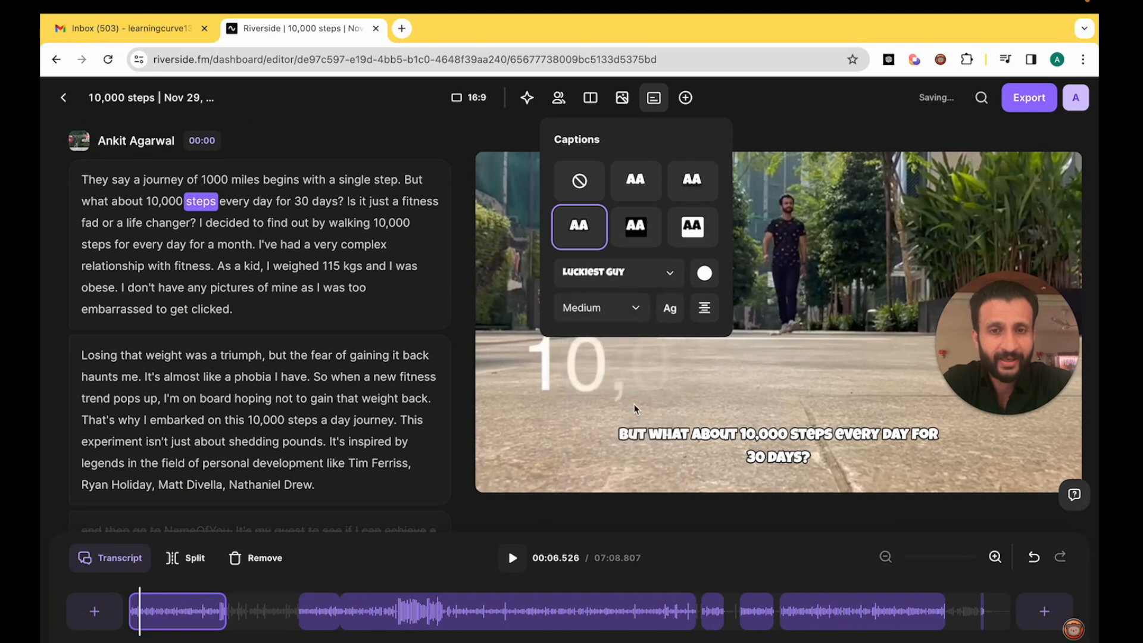
{"action": "left_click", "coordinate": [642, 307]}
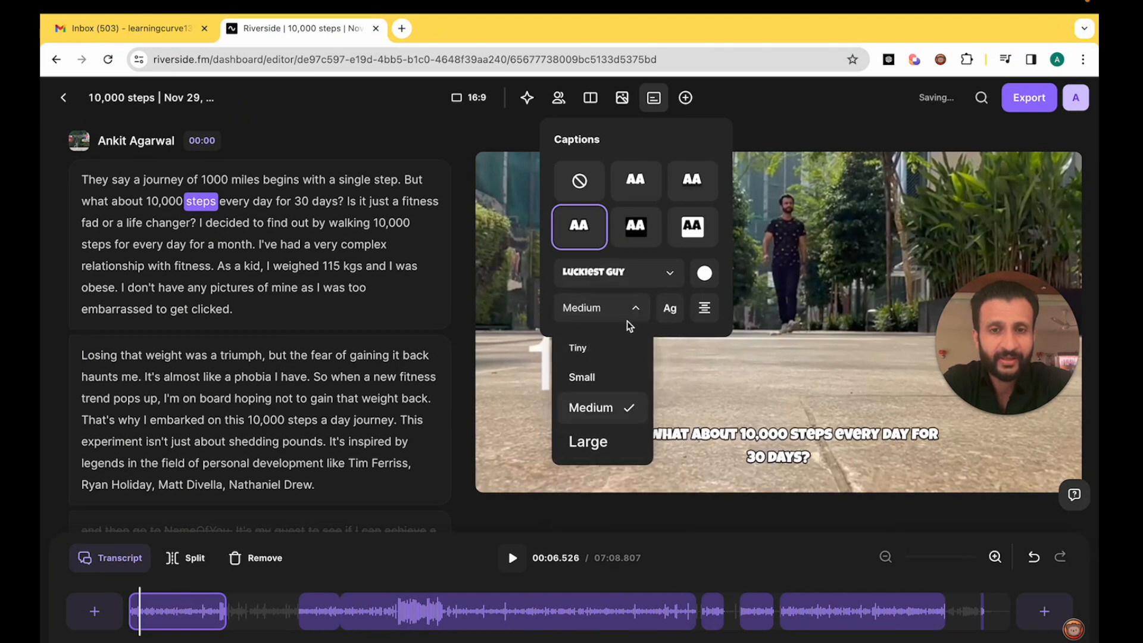
{"action": "left_click", "coordinate": [636, 309]}
{"action": "left_click", "coordinate": [704, 276]}
{"action": "left_click", "coordinate": [685, 109]}
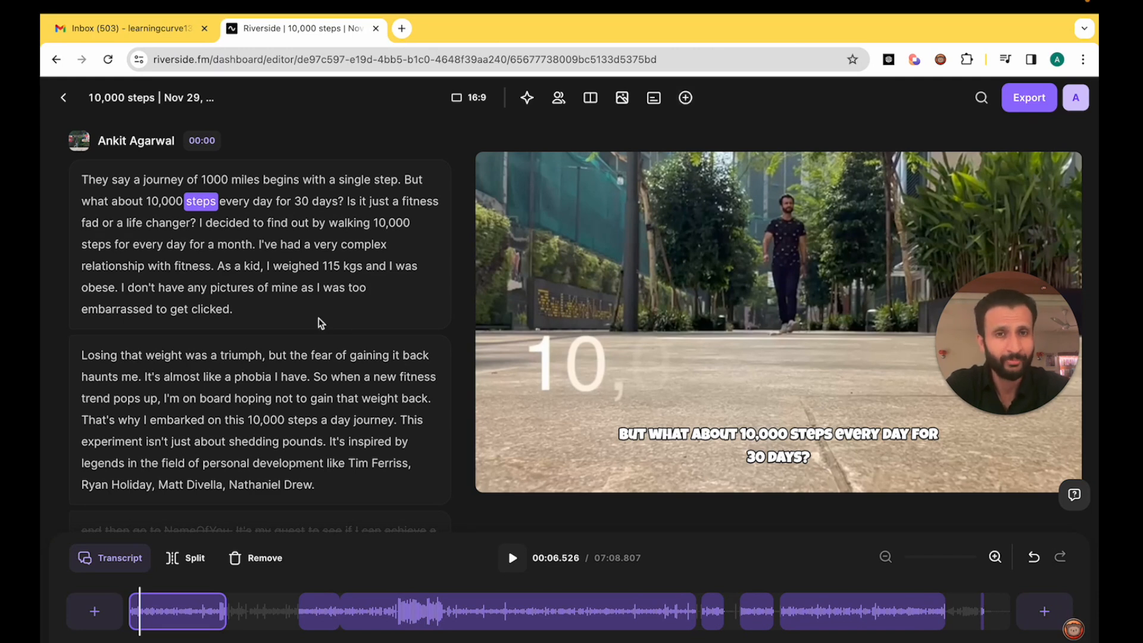
Step: Open the export options for the edited episode and choose the video quality
{"action": "left_click", "coordinate": [1022, 113]}
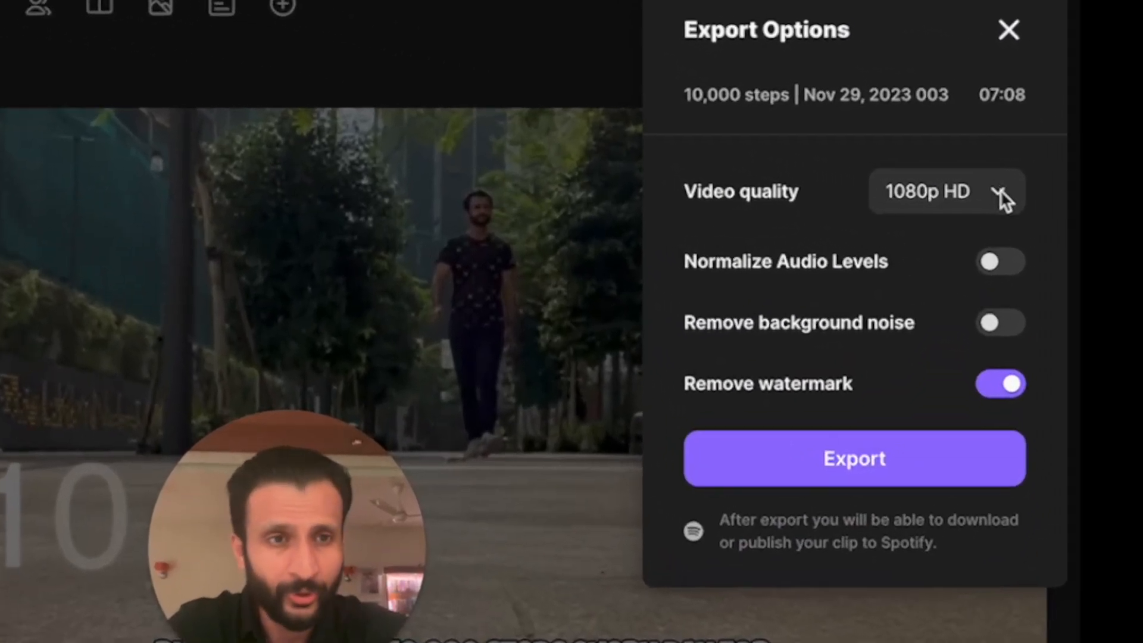
{"action": "left_click", "coordinate": [1000, 190]}
{"action": "left_click", "coordinate": [950, 386]}
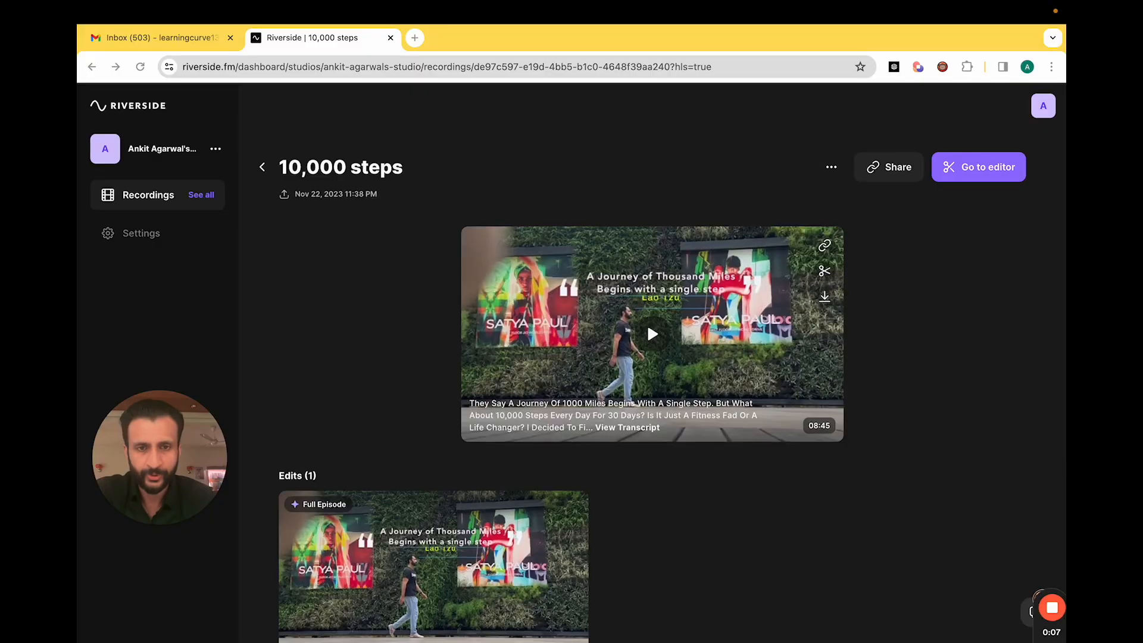
Step: Download the transcript and the high-quality video file from the 10,000 steps recording's files
{"action": "scroll", "coordinate": [596, 417], "scroll_direction": "down", "scroll_amount": 1}
{"action": "scroll", "coordinate": [595, 417], "scroll_direction": "down", "scroll_amount": 3}
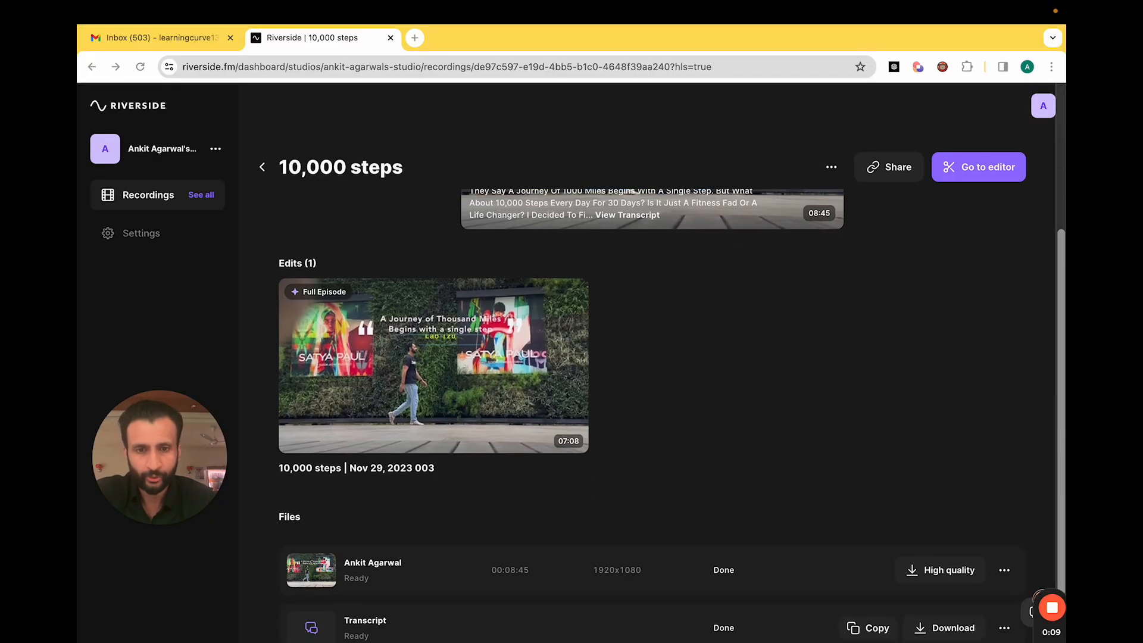
{"action": "scroll", "coordinate": [648, 284], "scroll_direction": "down", "scroll_amount": 1}
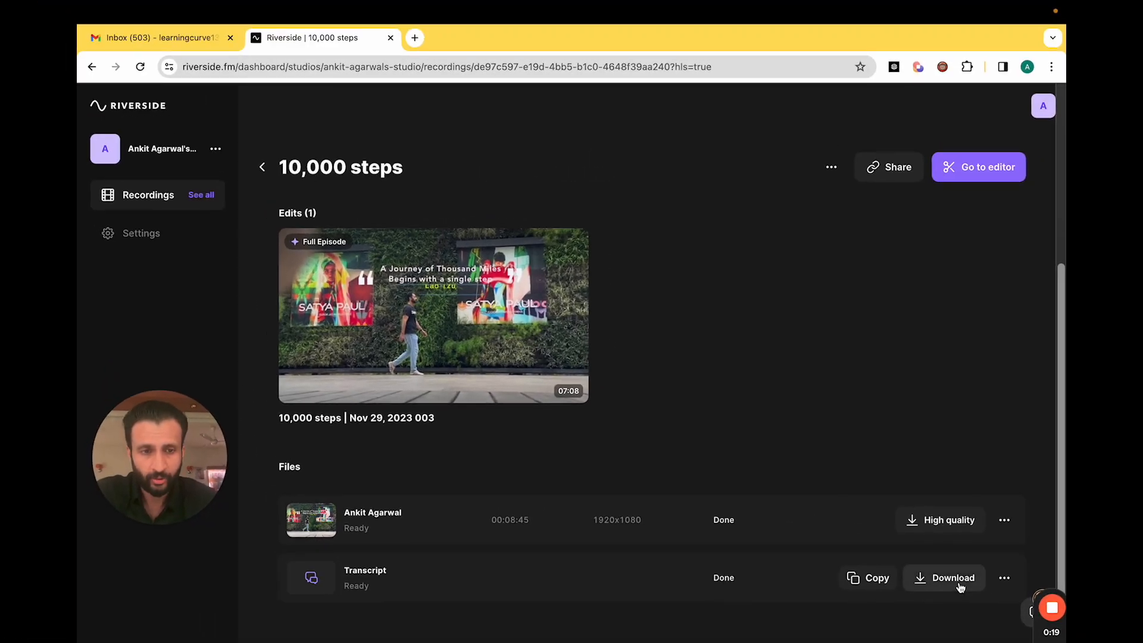
{"action": "left_click", "coordinate": [960, 583]}
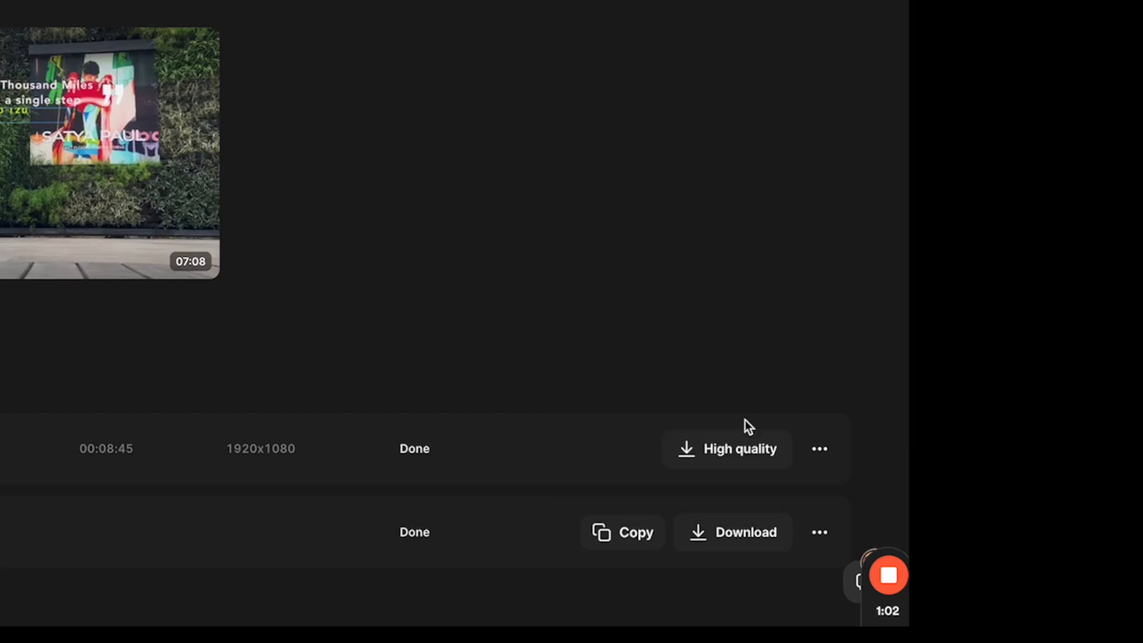
{"action": "left_click", "coordinate": [743, 452]}
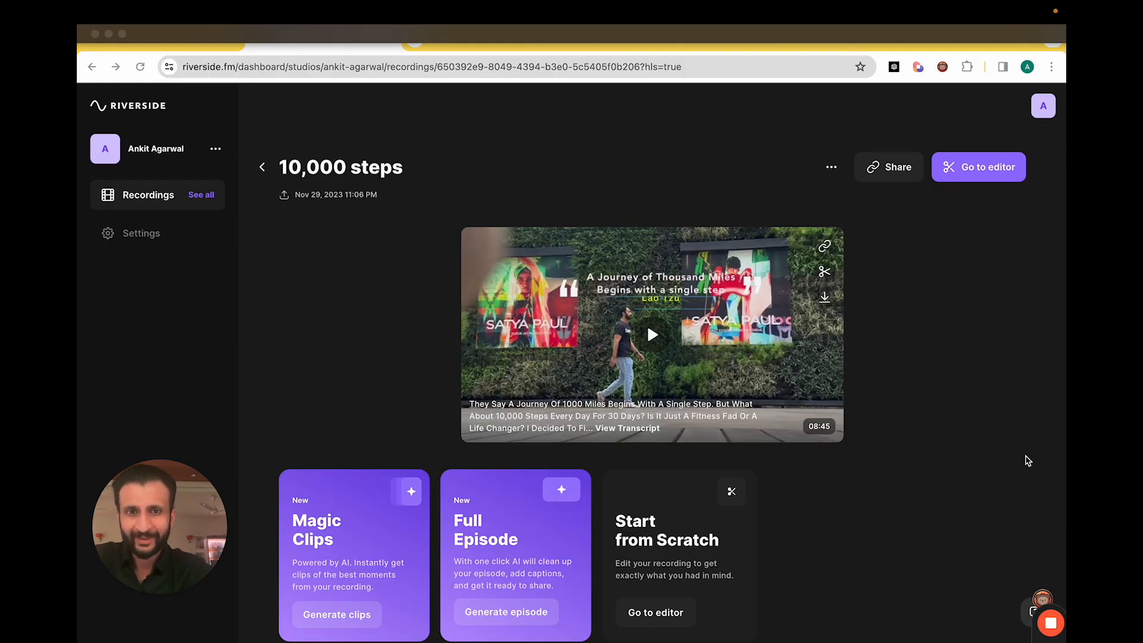
Step: Generate Magic Clips from the 10,000 steps recording
{"action": "scroll", "coordinate": [928, 432], "scroll_direction": "down", "scroll_amount": 2}
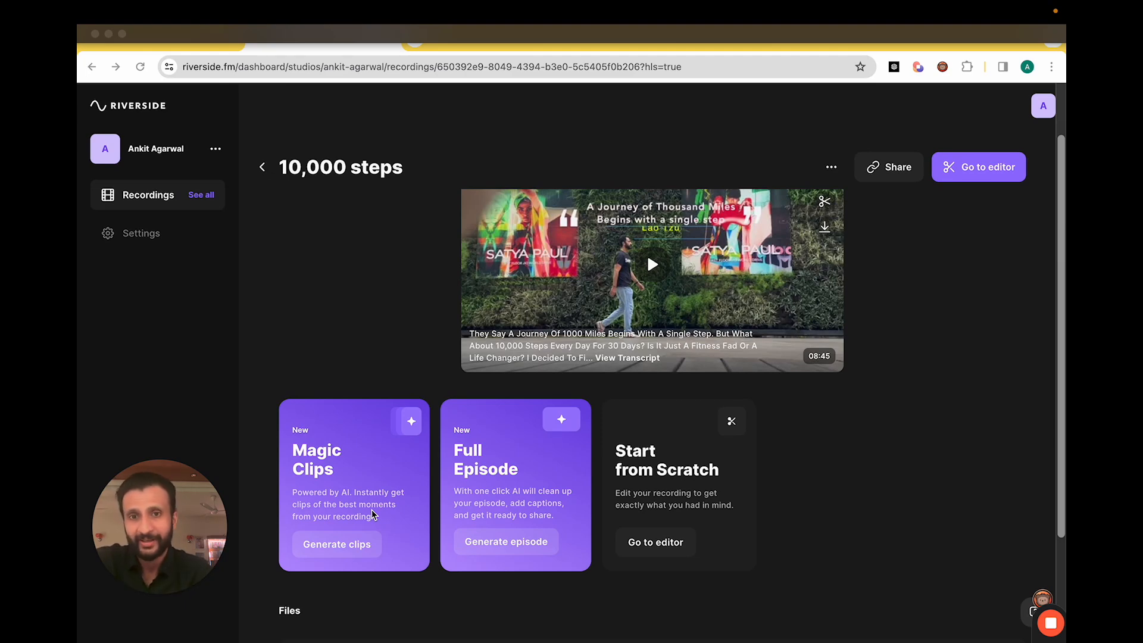
{"action": "left_click", "coordinate": [353, 544]}
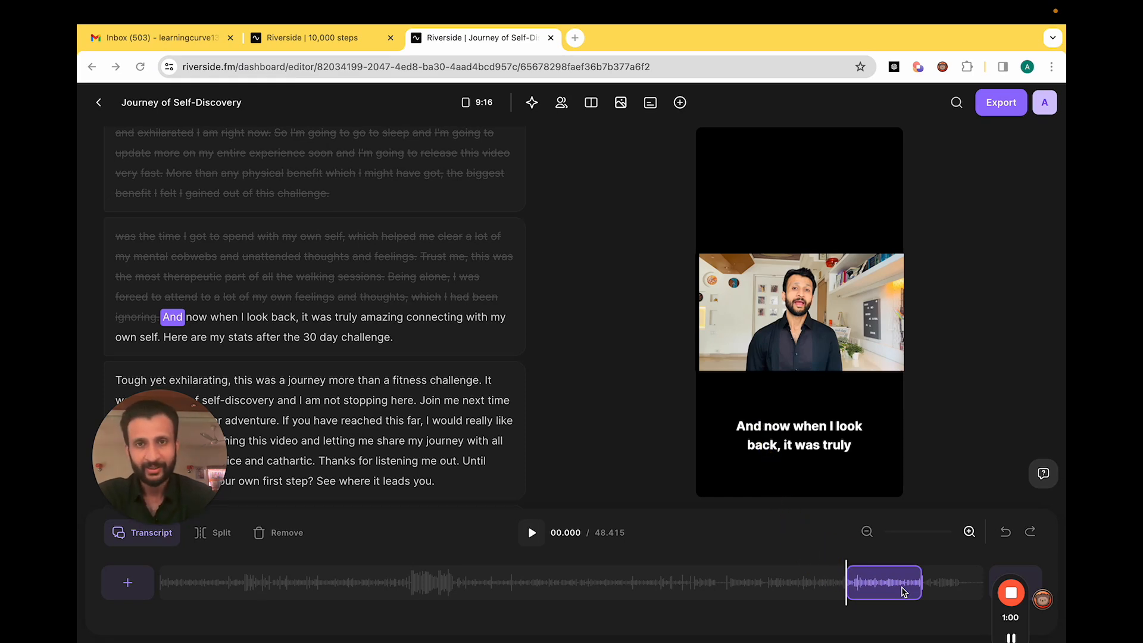
Step: Compare the sizes for the Journey of Self-Discovery clip, set it to 1:1, and move its caption below the footage
{"action": "left_click", "coordinate": [485, 110]}
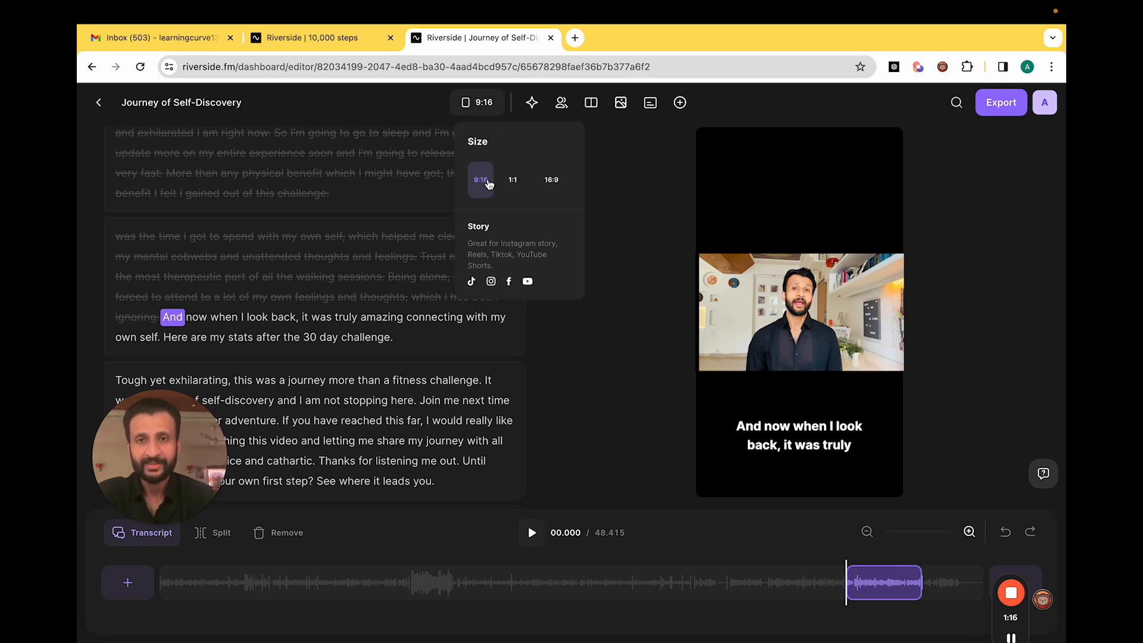
{"action": "left_click", "coordinate": [519, 187]}
{"action": "left_click", "coordinate": [552, 187]}
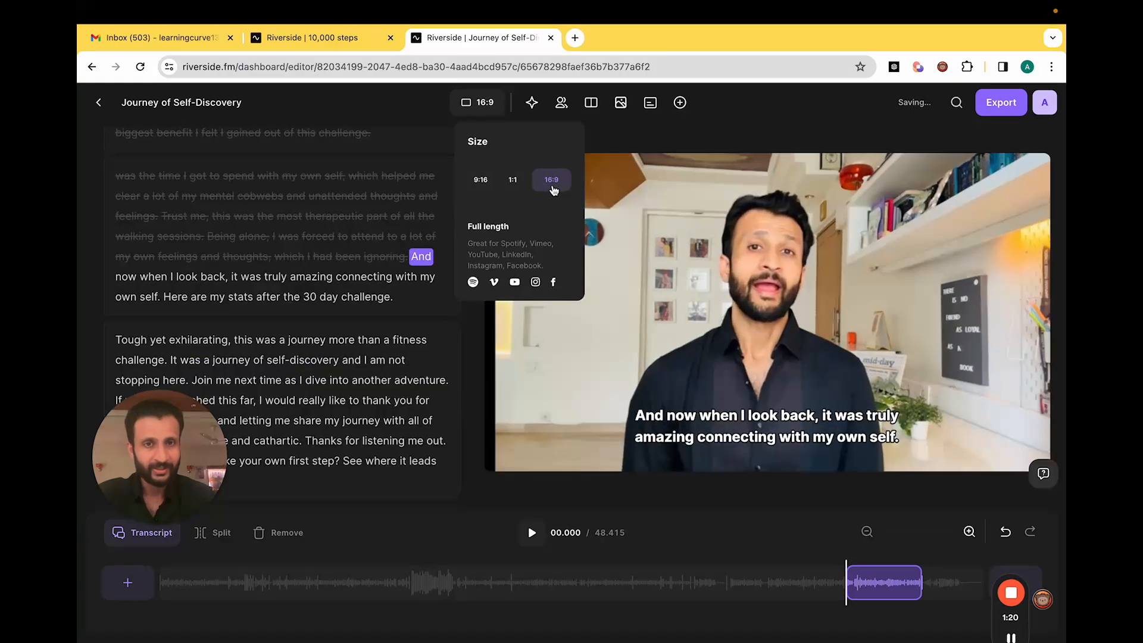
{"action": "left_click", "coordinate": [482, 183]}
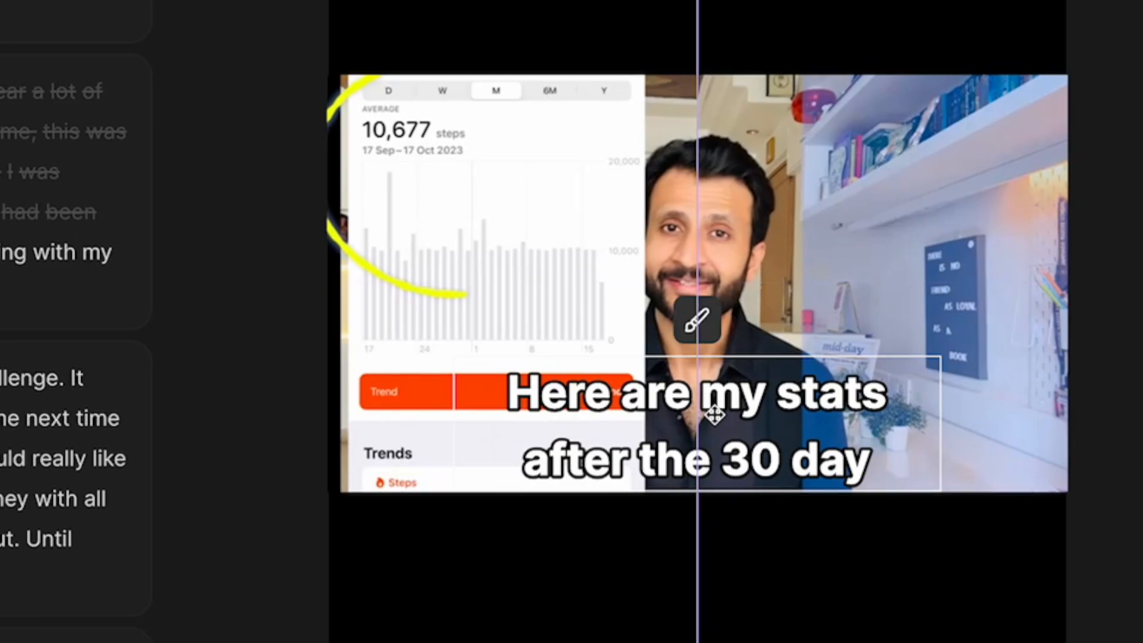
{"action": "left_click_drag", "start_coordinate": [714, 415], "coordinate": [694, 544]}
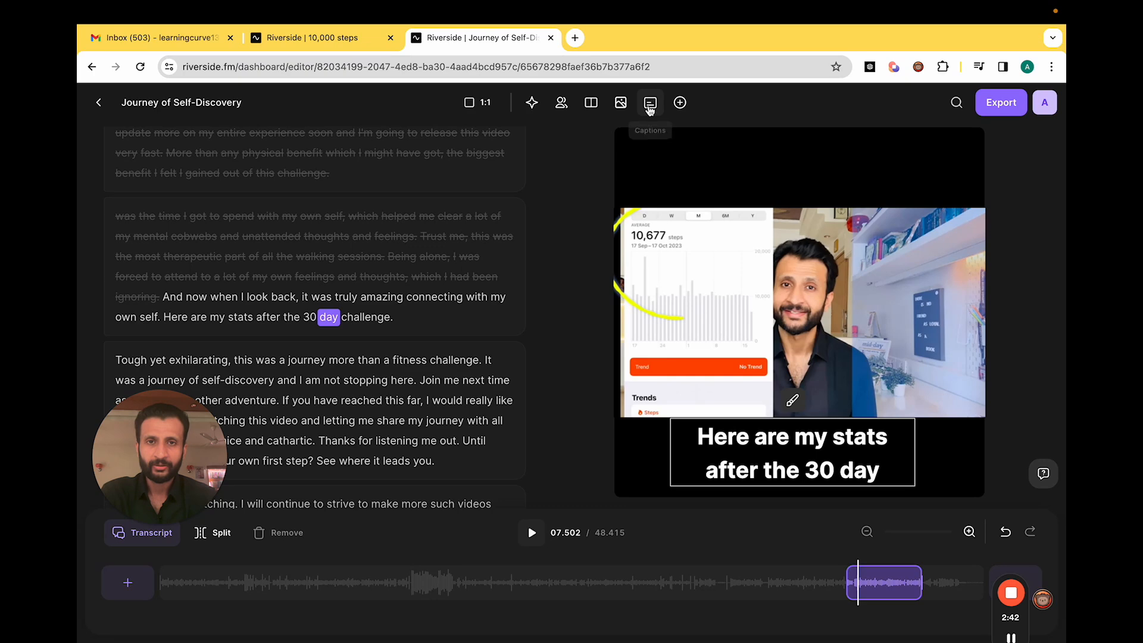
Step: Try several caption styles, apply the one with white text on a solid background, and set its colour to purple
{"action": "left_click", "coordinate": [651, 107]}
{"action": "left_click", "coordinate": [687, 224]}
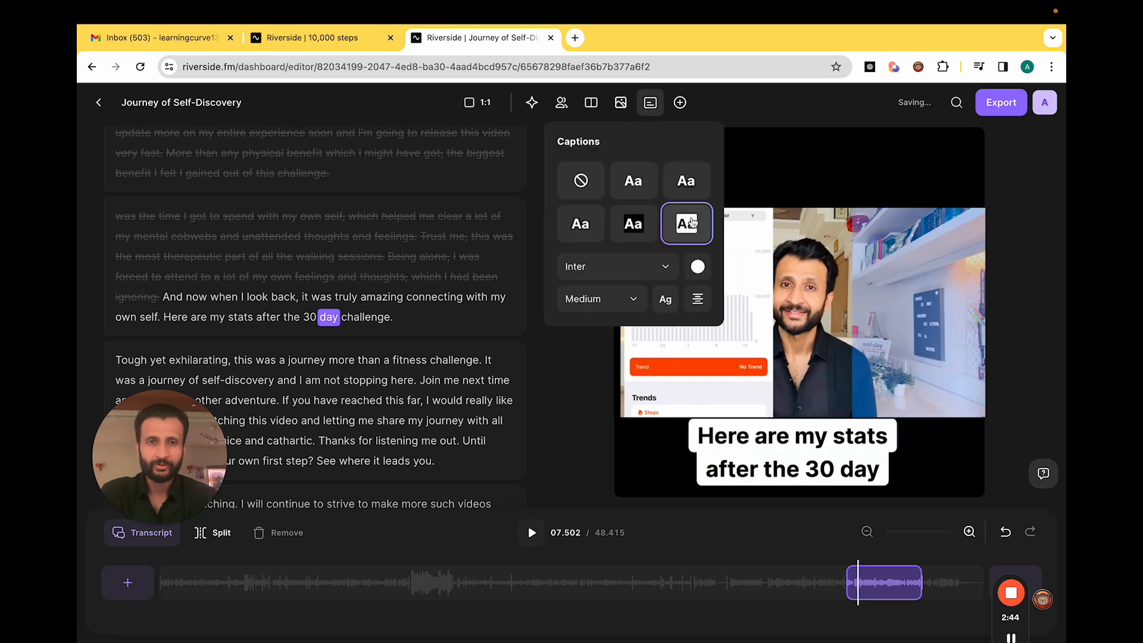
{"action": "left_click", "coordinate": [648, 233]}
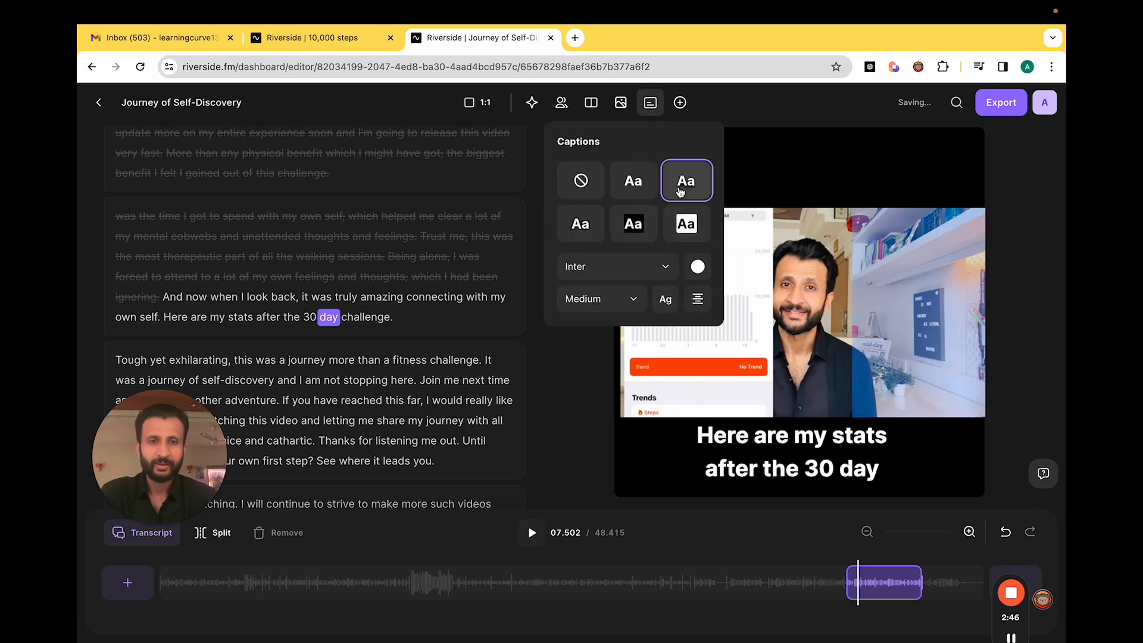
{"action": "left_click", "coordinate": [687, 224]}
{"action": "left_click", "coordinate": [698, 267]}
{"action": "left_click", "coordinate": [723, 300]}
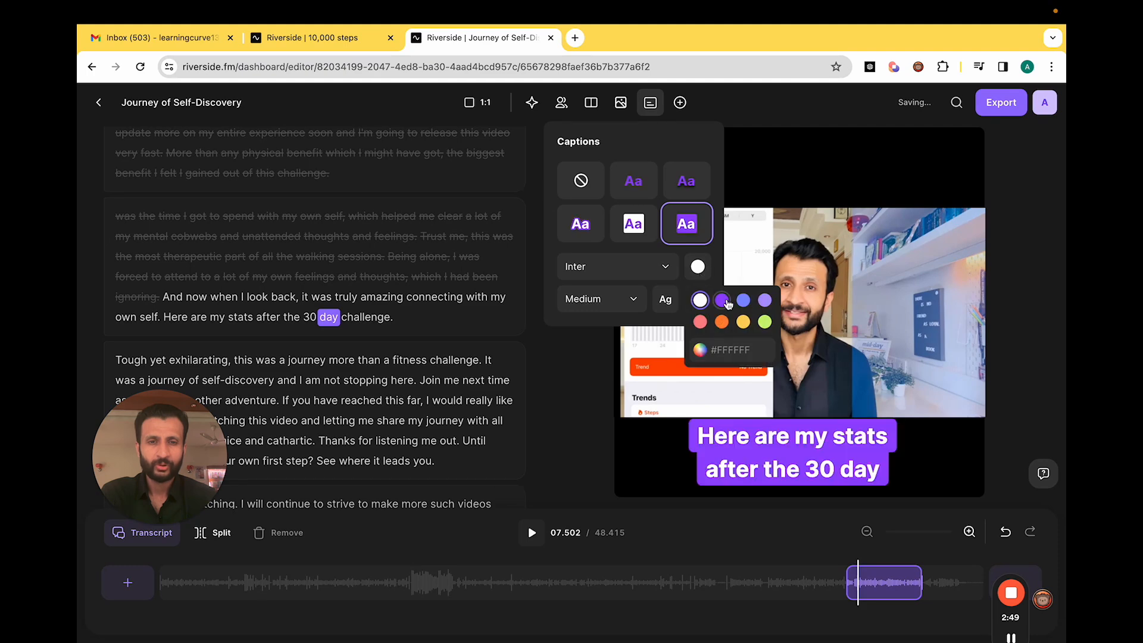
Step: Play the clip to check its purple captions, and review the video quality setting in its export options
{"action": "key", "text": "space"}
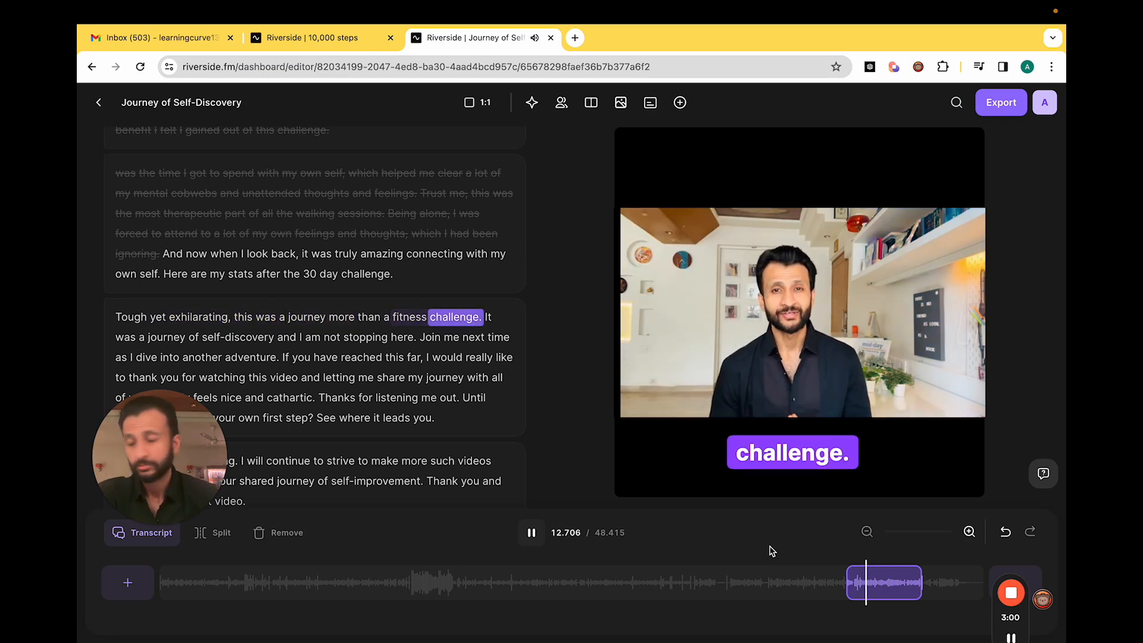
{"action": "left_click", "coordinate": [534, 540]}
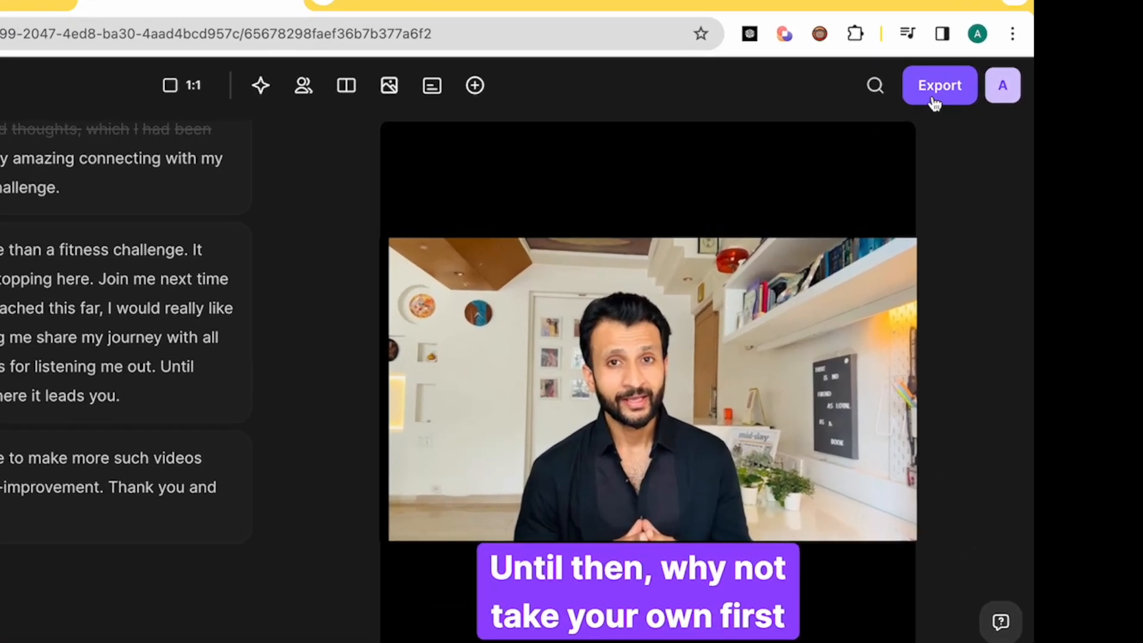
{"action": "left_click", "coordinate": [1001, 103]}
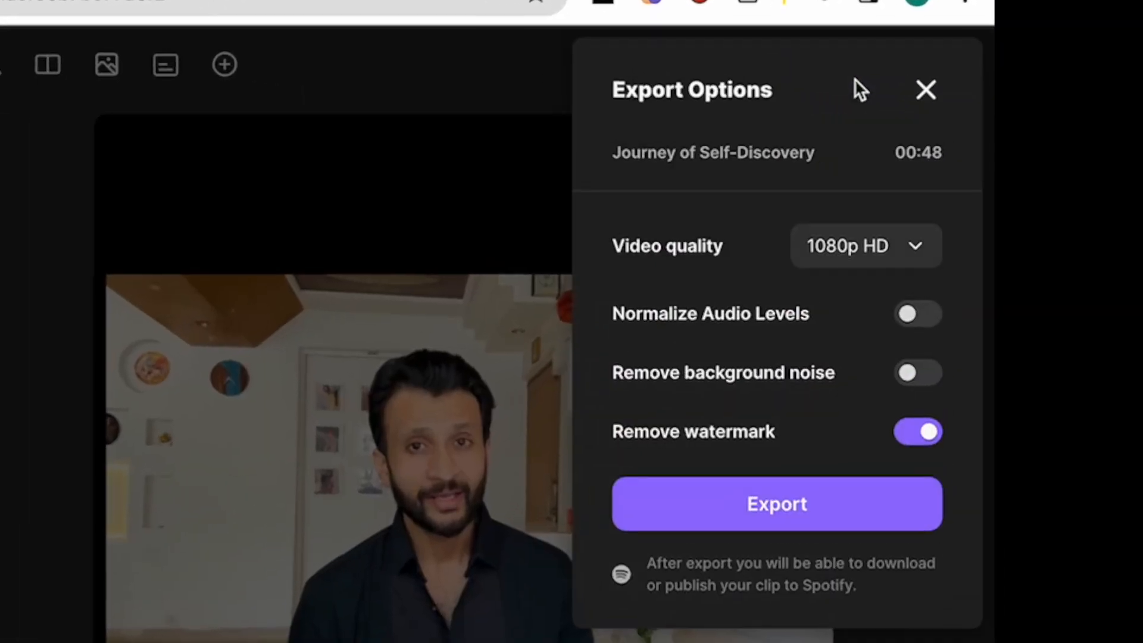
{"action": "left_click", "coordinate": [911, 246]}
{"action": "left_click", "coordinate": [870, 458]}
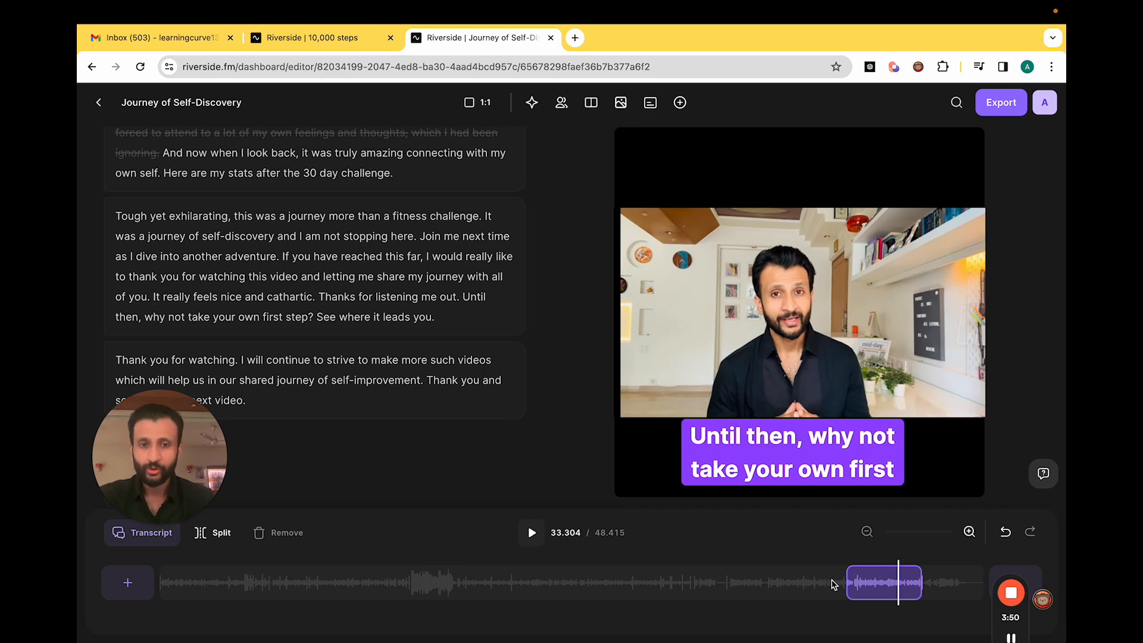
Step: Move the clip's range on the timeline to an earlier passage by extending its start and trimming its end to about 1:06 in total
{"action": "left_click_drag", "start_coordinate": [849, 581], "coordinate": [467, 583]}
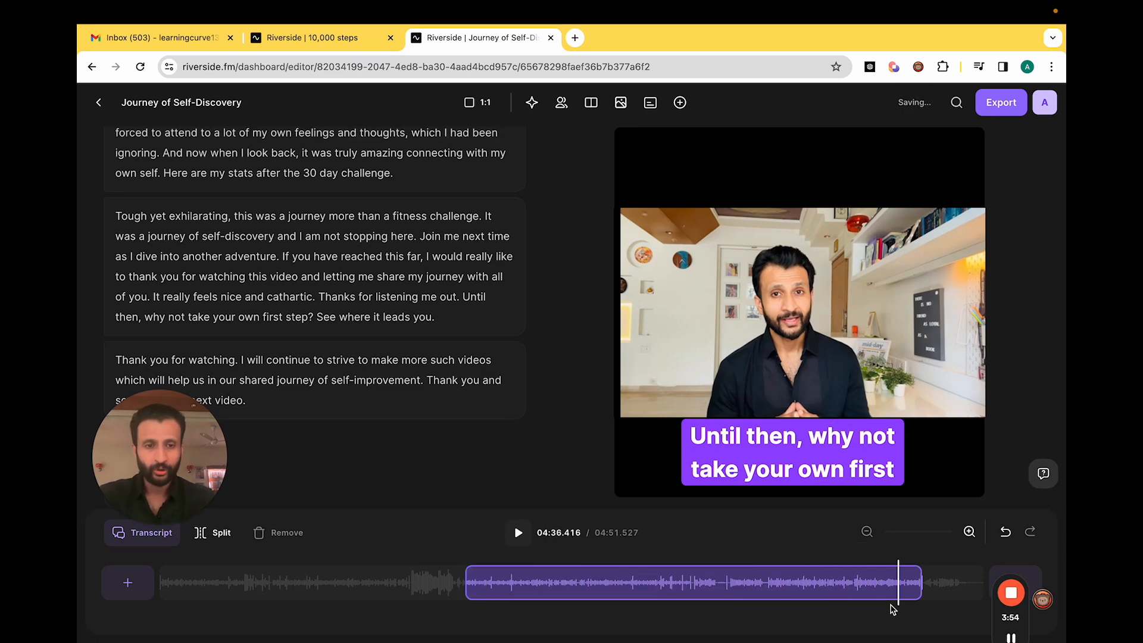
{"action": "left_click_drag", "start_coordinate": [922, 581], "coordinate": [643, 582]}
{"action": "left_click_drag", "start_coordinate": [576, 590], "coordinate": [563, 583]}
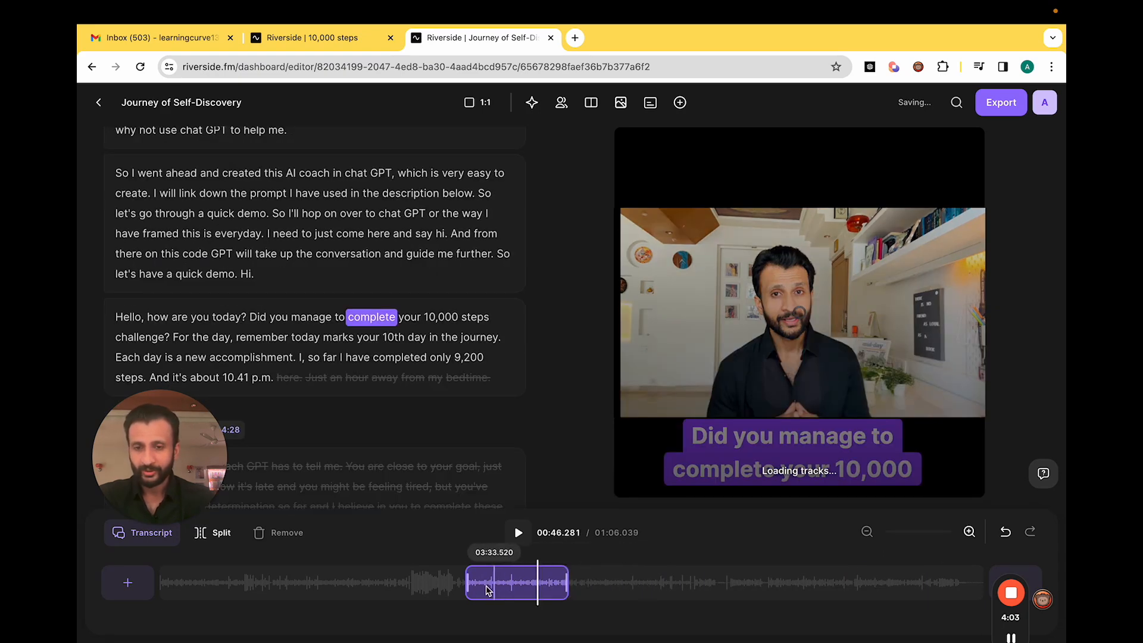
{"action": "left_click_drag", "start_coordinate": [489, 581], "coordinate": [492, 577]}
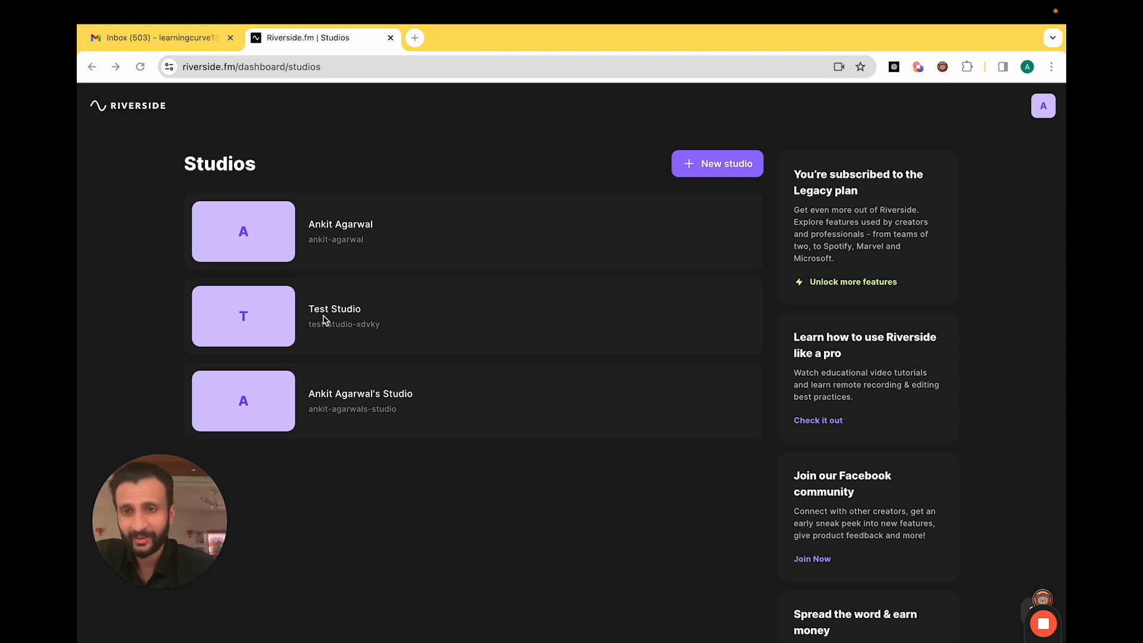
Step: Check the available camera, microphone and speaker devices for Test Studio, and join the studio with the default ones
{"action": "mouse_move", "coordinate": [350, 320]}
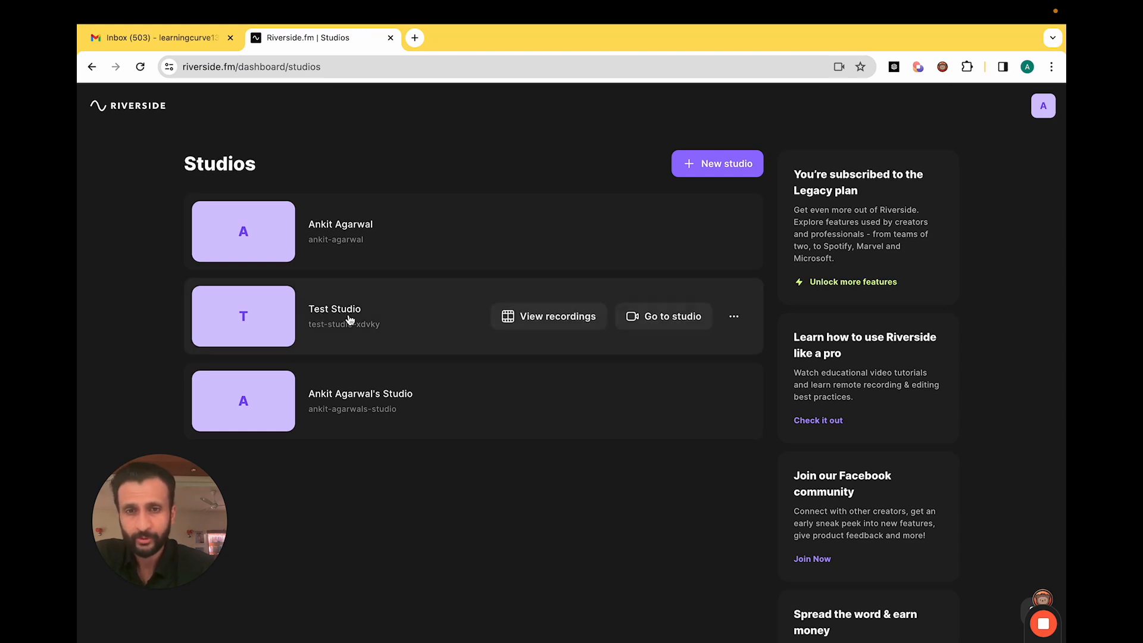
{"action": "left_click", "coordinate": [658, 317]}
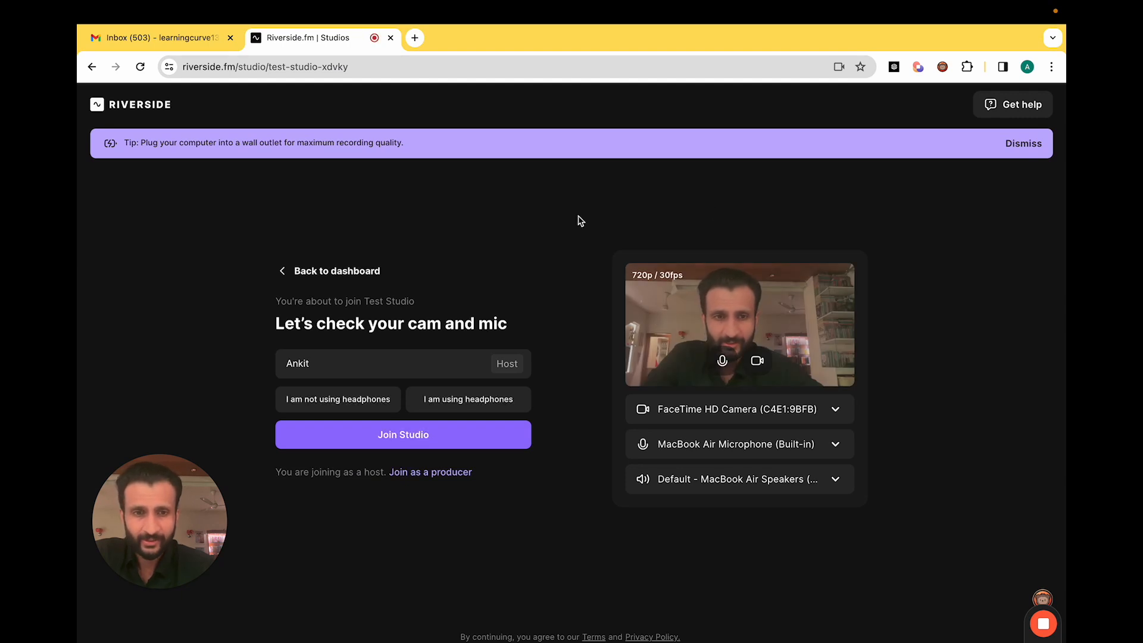
{"action": "left_click", "coordinate": [837, 411]}
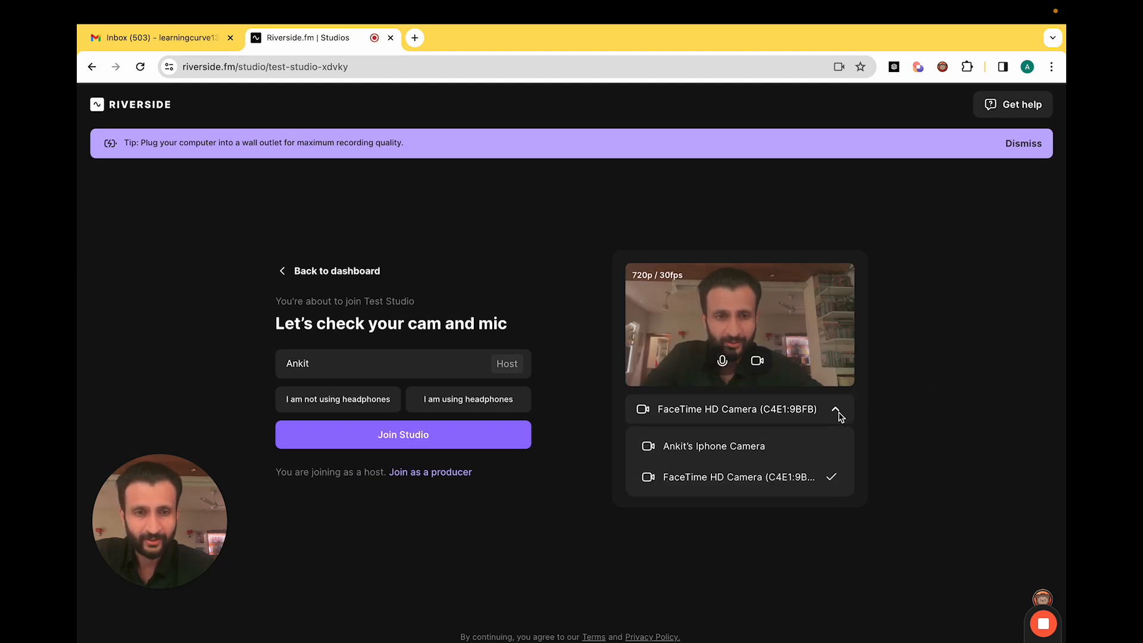
{"action": "left_click", "coordinate": [838, 413]}
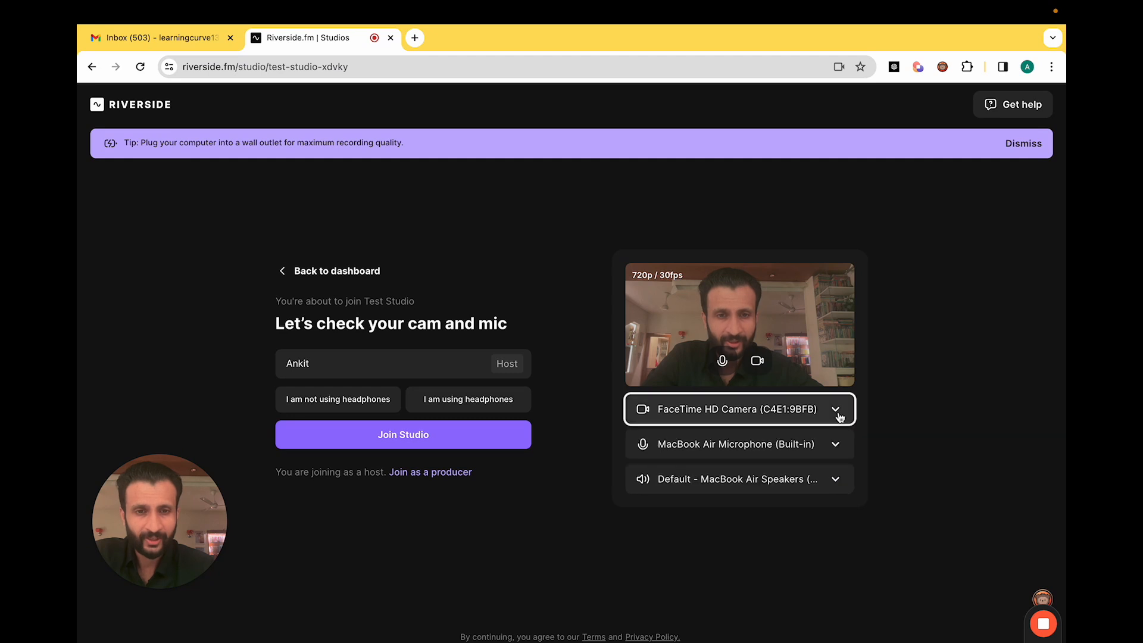
{"action": "left_click", "coordinate": [835, 445]}
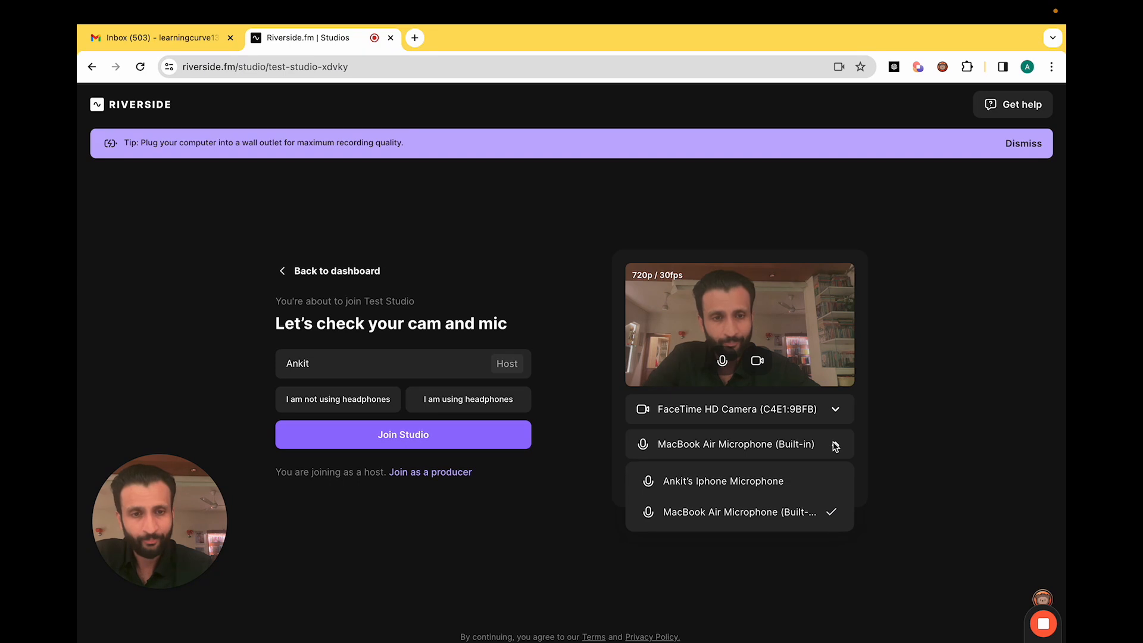
{"action": "left_click", "coordinate": [836, 445]}
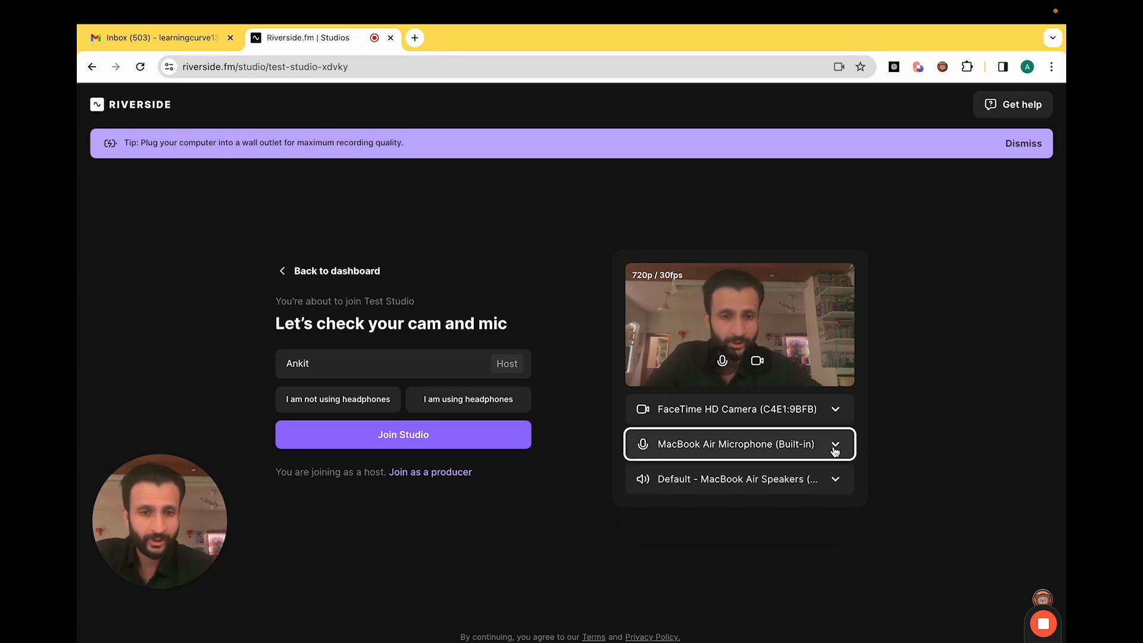
{"action": "left_click", "coordinate": [839, 486]}
{"action": "left_click", "coordinate": [840, 487]}
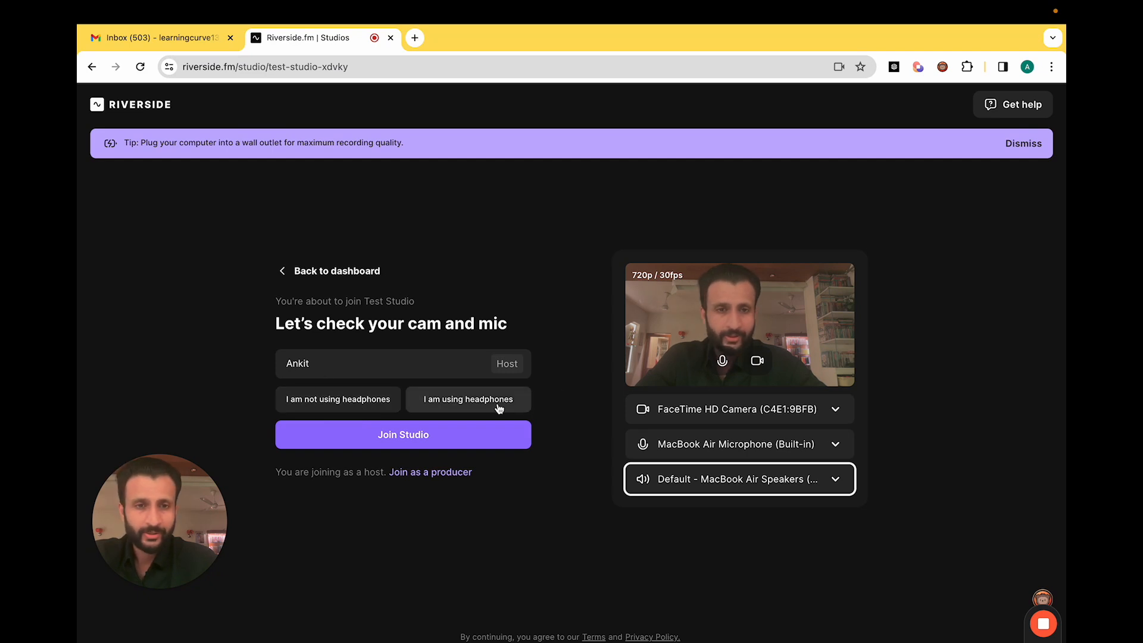
{"action": "left_click", "coordinate": [462, 442]}
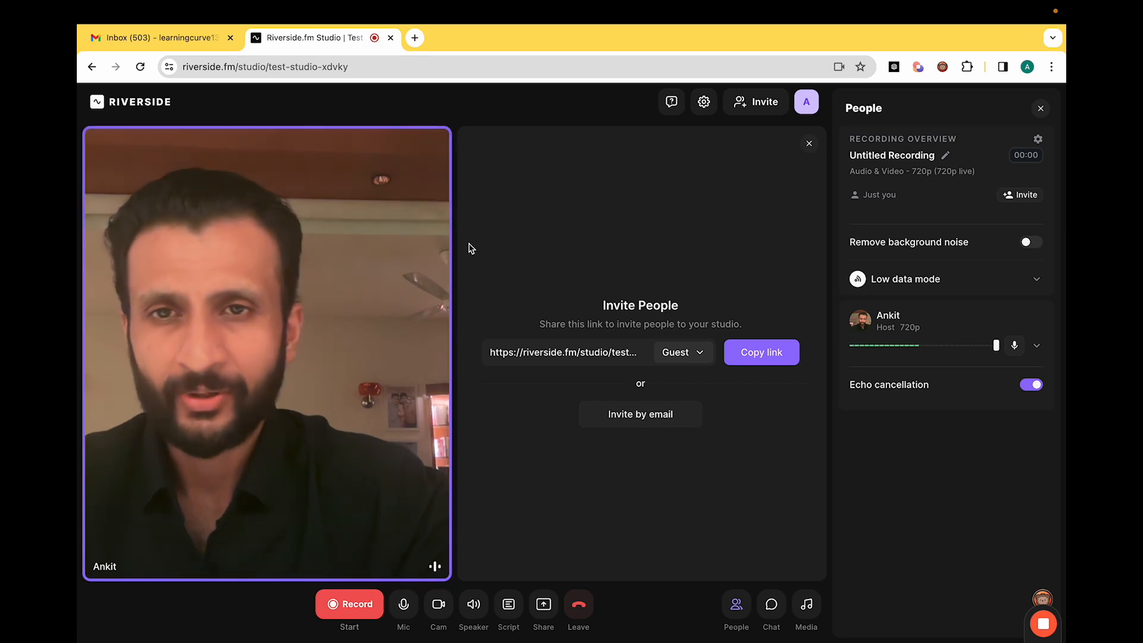
Step: Enlarge the host's camera view and paste the prepared Riverside AI video script into the studio's script area
{"action": "left_click", "coordinate": [432, 146]}
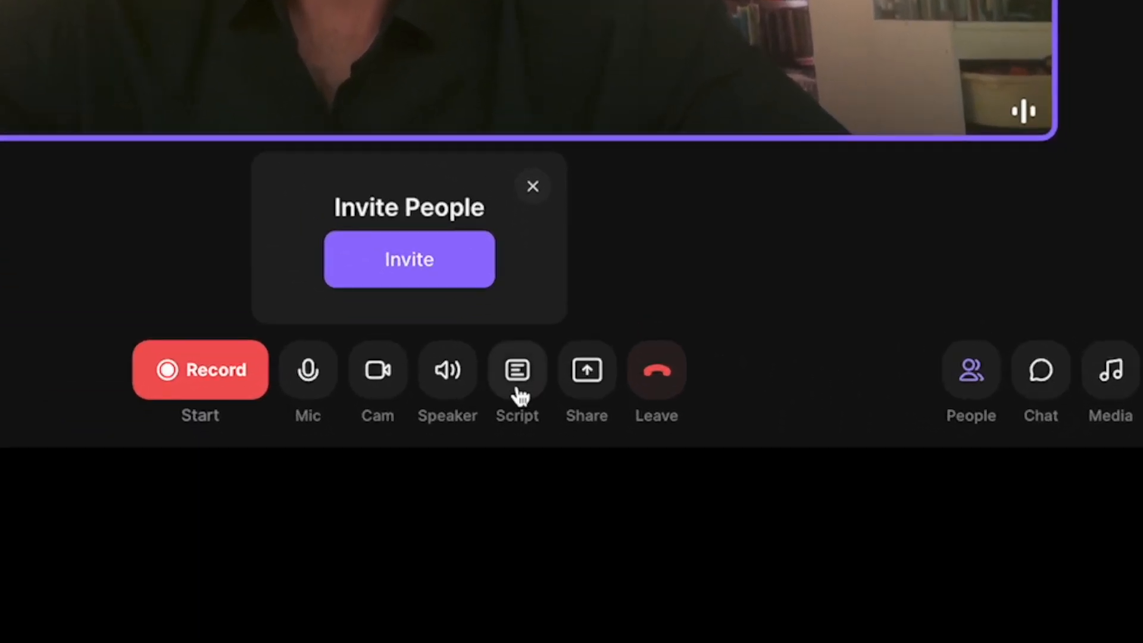
{"action": "left_click", "coordinate": [513, 475]}
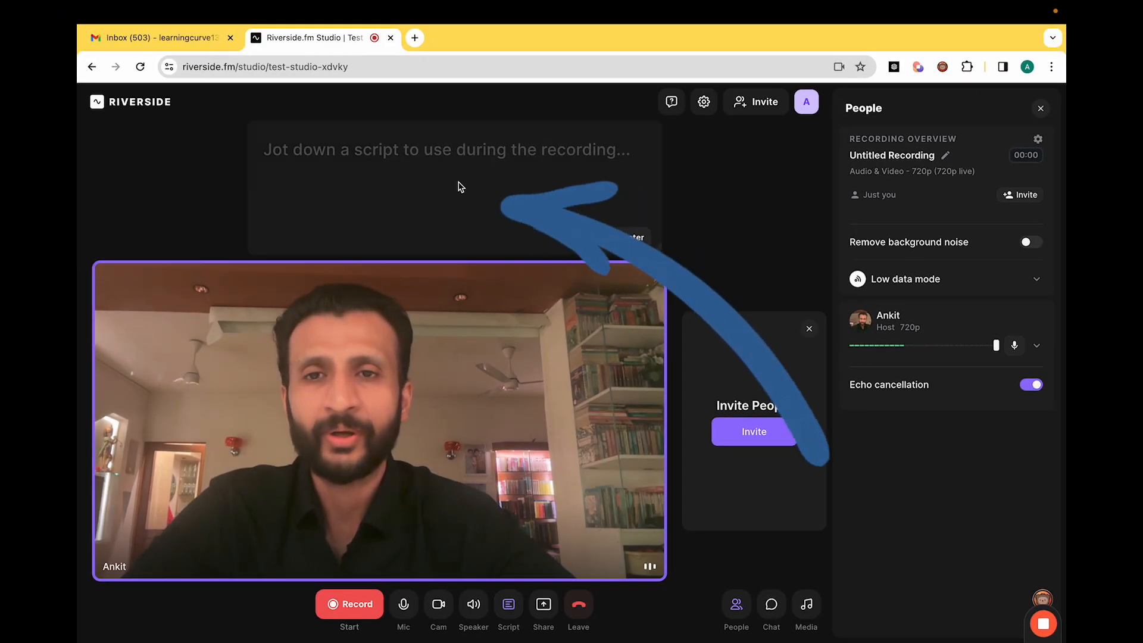
{"action": "left_click", "coordinate": [432, 187]}
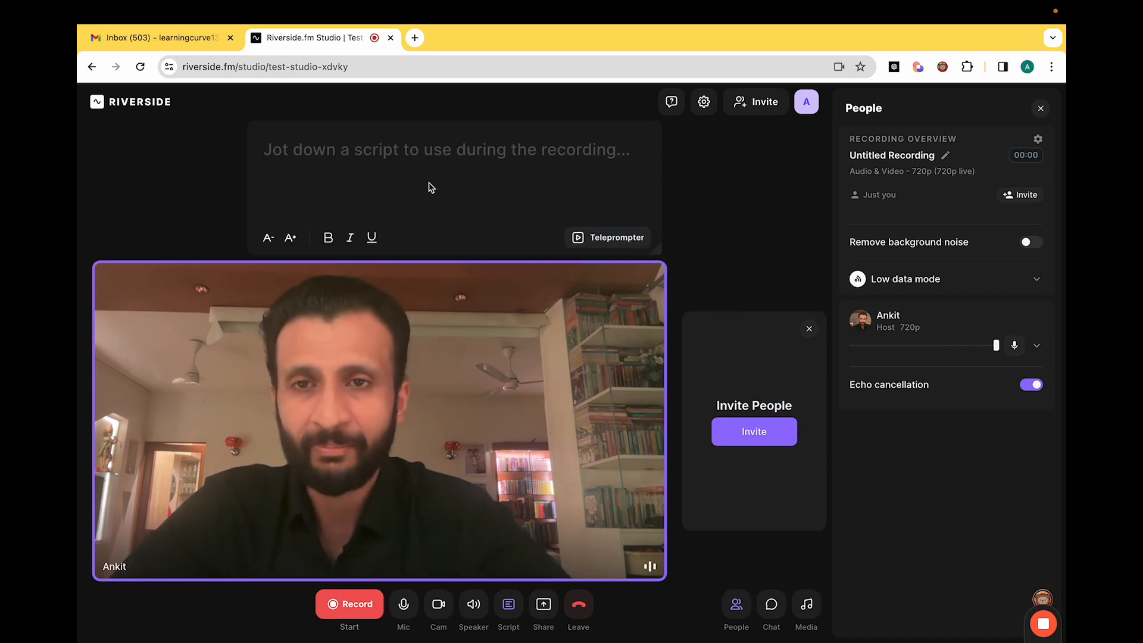
{"action": "key", "text": "super+v"}
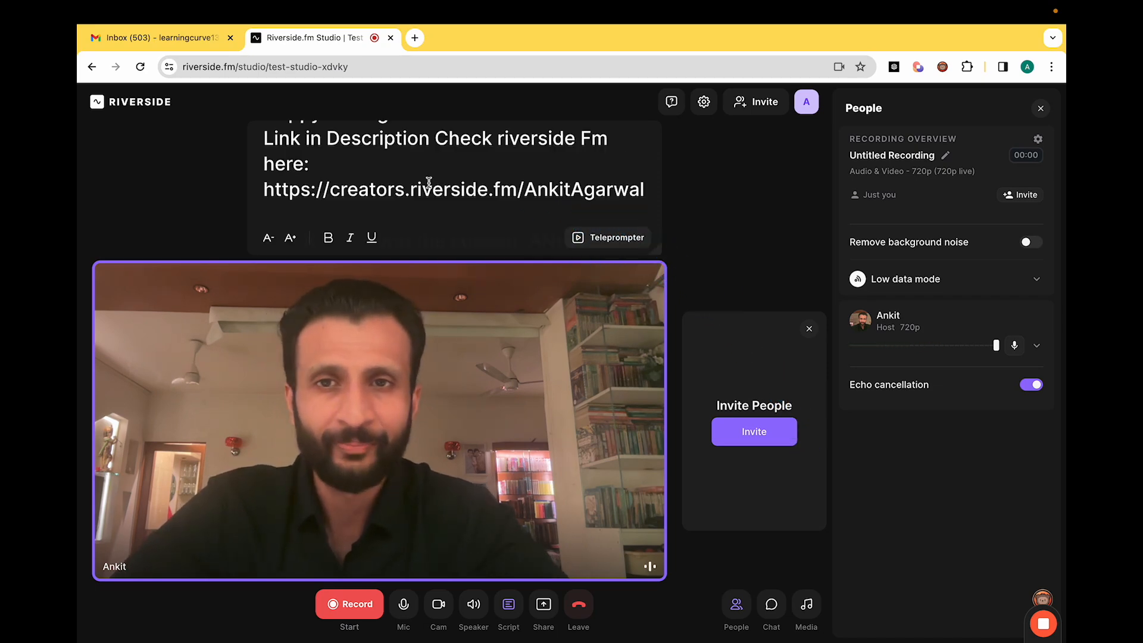
{"action": "scroll", "coordinate": [475, 181], "scroll_direction": "up", "scroll_amount": 7}
{"action": "scroll", "coordinate": [475, 182], "scroll_direction": "down", "scroll_amount": 6}
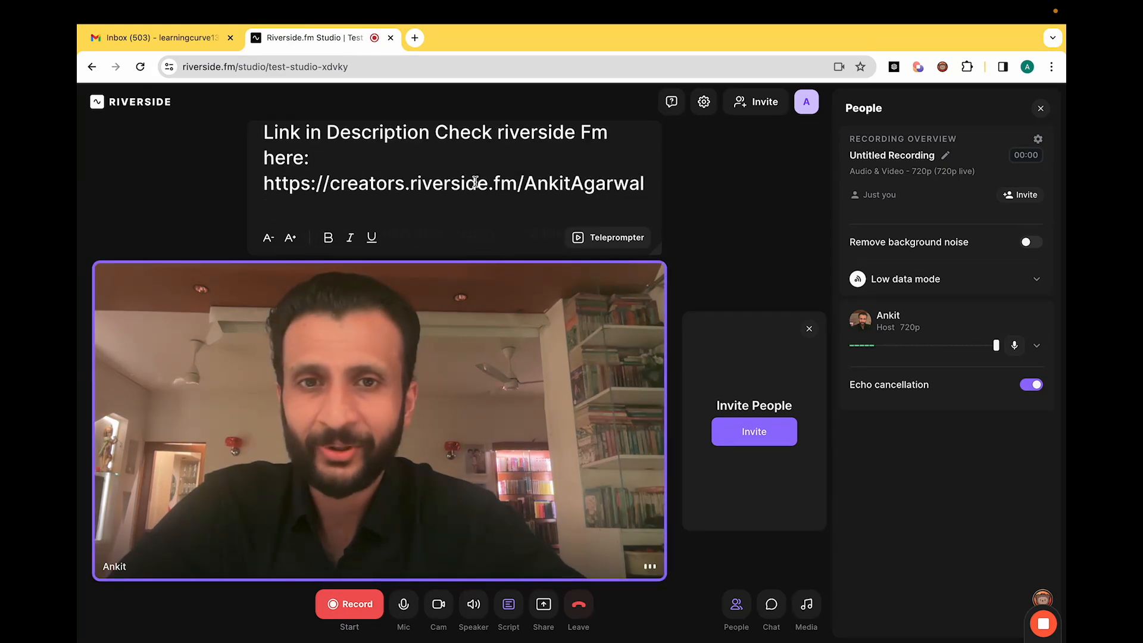
{"action": "scroll", "coordinate": [475, 182], "scroll_direction": "up", "scroll_amount": 10}
{"action": "scroll", "coordinate": [474, 181], "scroll_direction": "up", "scroll_amount": 10}
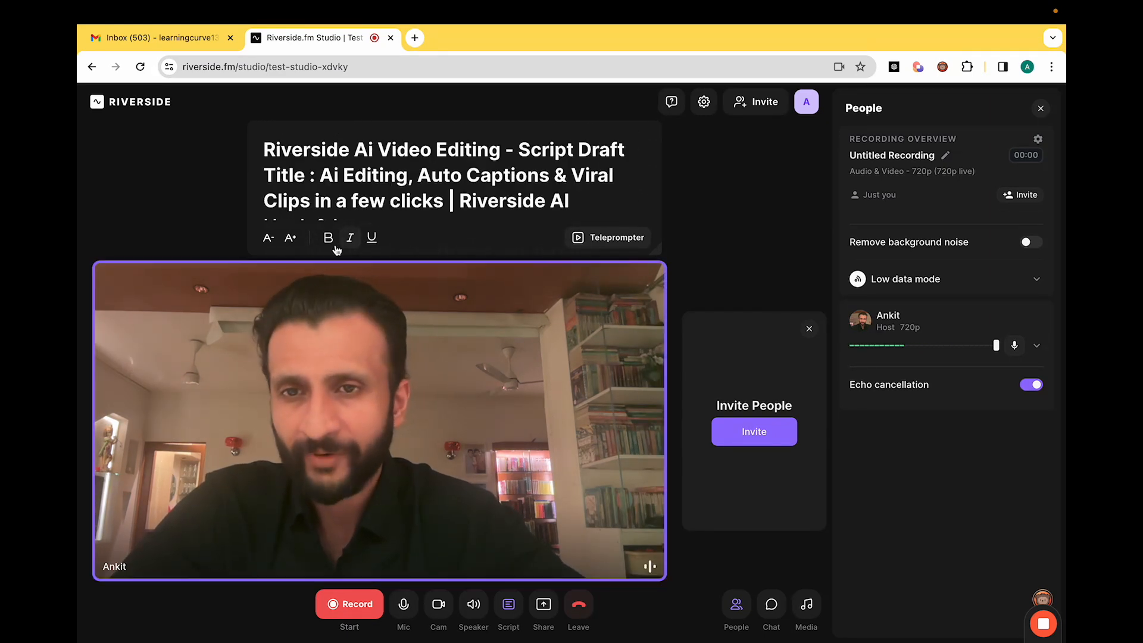
Step: Remove the bold from "Auto Captions" in the script's title and underline "Do you Drea" in the hook
{"action": "left_click_drag", "start_coordinate": [423, 176], "coordinate": [539, 177]}
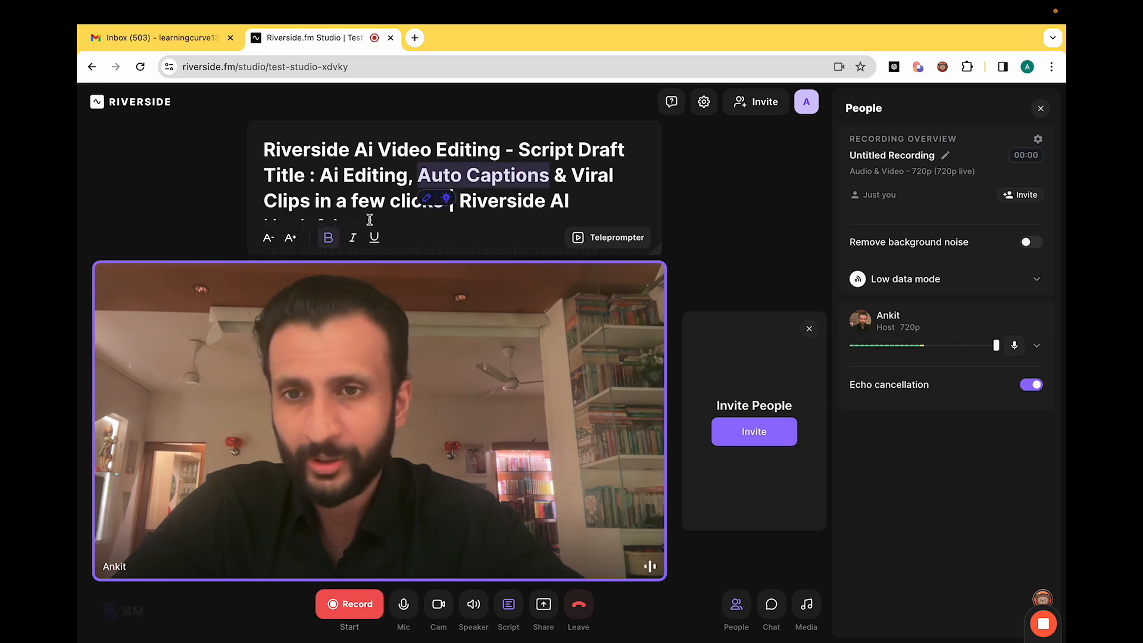
{"action": "scroll", "coordinate": [605, 176], "scroll_direction": "down", "scroll_amount": 2}
{"action": "scroll", "coordinate": [457, 191], "scroll_direction": "down", "scroll_amount": 2}
{"action": "left_click_drag", "start_coordinate": [271, 169], "coordinate": [382, 172]}
{"action": "left_click", "coordinate": [372, 239]}
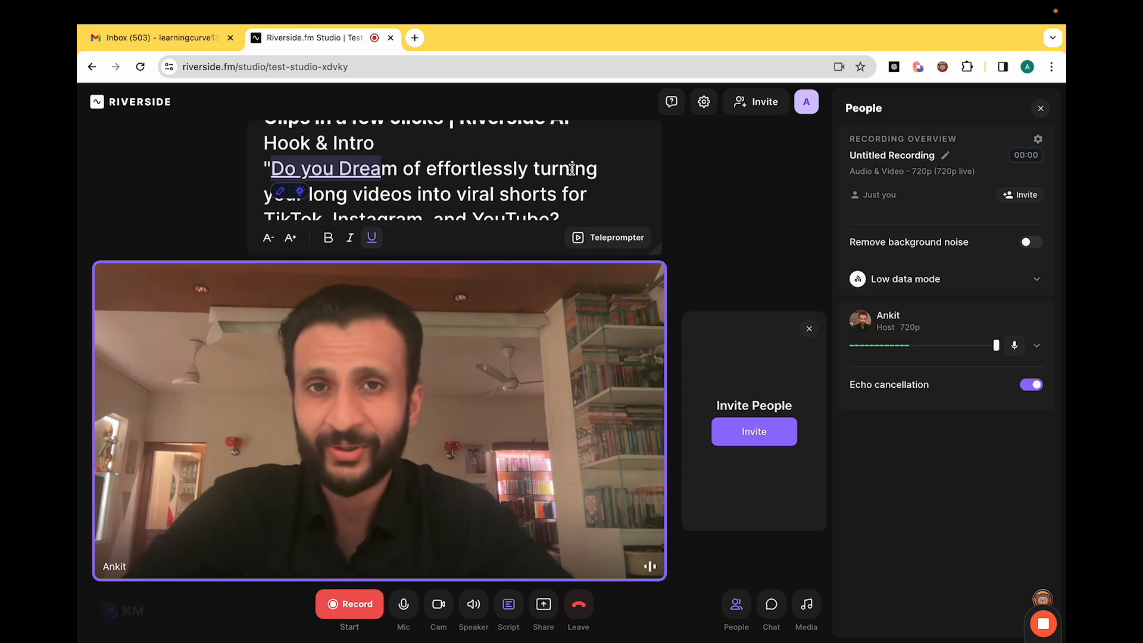
Step: Try different text sizes for the script, and settle on one slightly smaller than the original
{"action": "scroll", "coordinate": [572, 170], "scroll_direction": "up", "scroll_amount": 5}
{"action": "left_click_drag", "start_coordinate": [265, 150], "coordinate": [515, 208]}
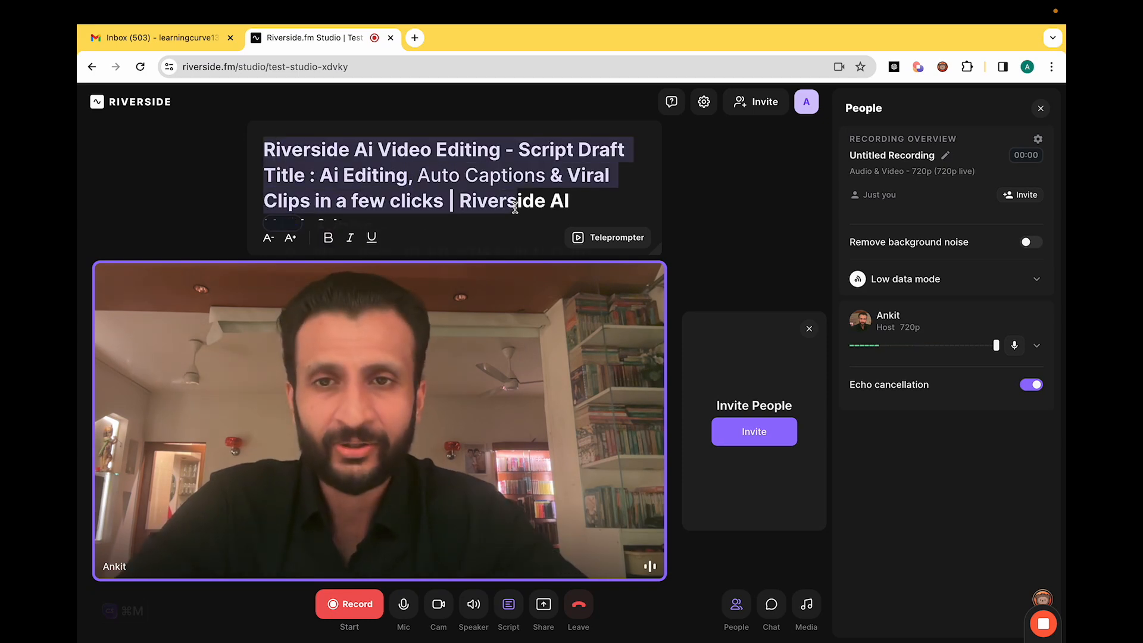
{"action": "left_click", "coordinate": [293, 241]}
{"action": "left_click", "coordinate": [292, 241]}
{"action": "left_click", "coordinate": [290, 241]}
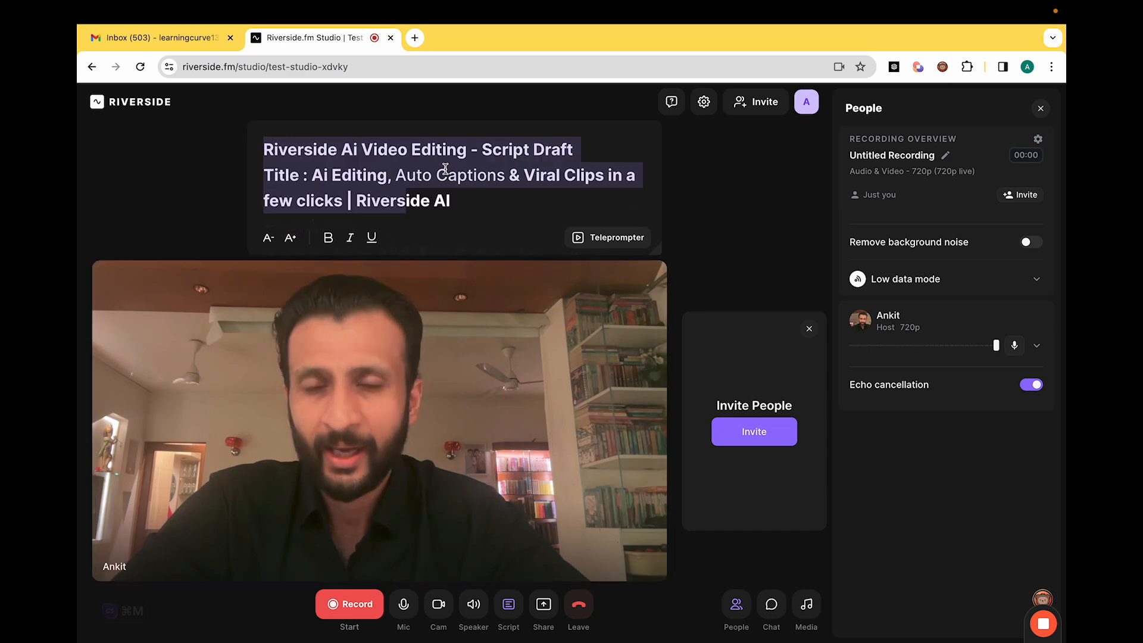
Step: Show the script as a teleprompter over the camera view and start recording
{"action": "left_click", "coordinate": [586, 241]}
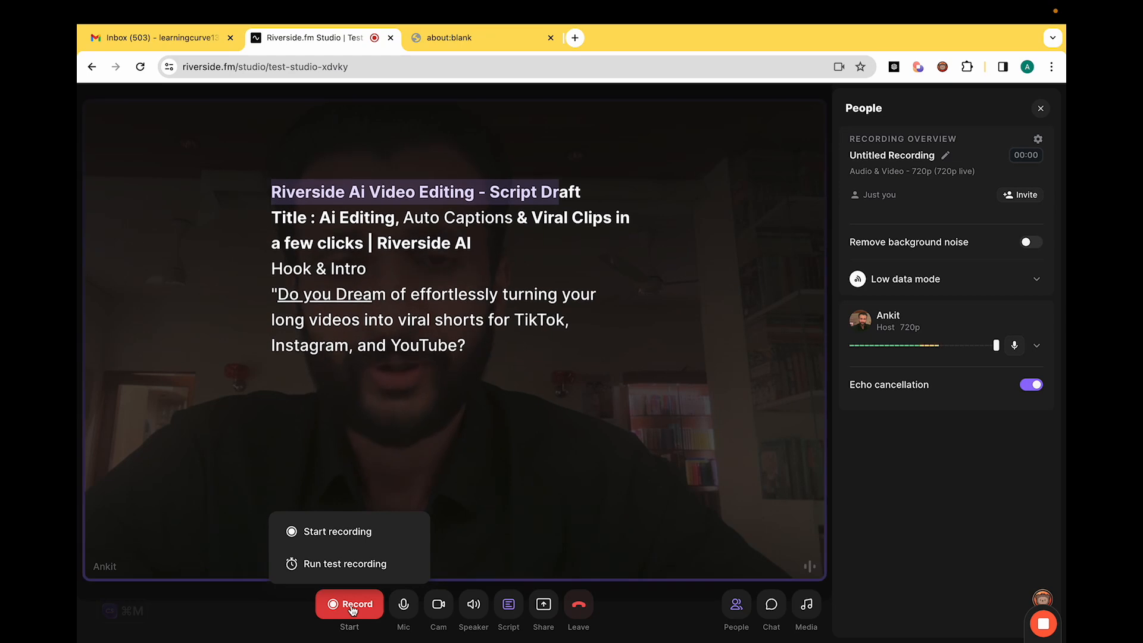
{"action": "left_click", "coordinate": [354, 606]}
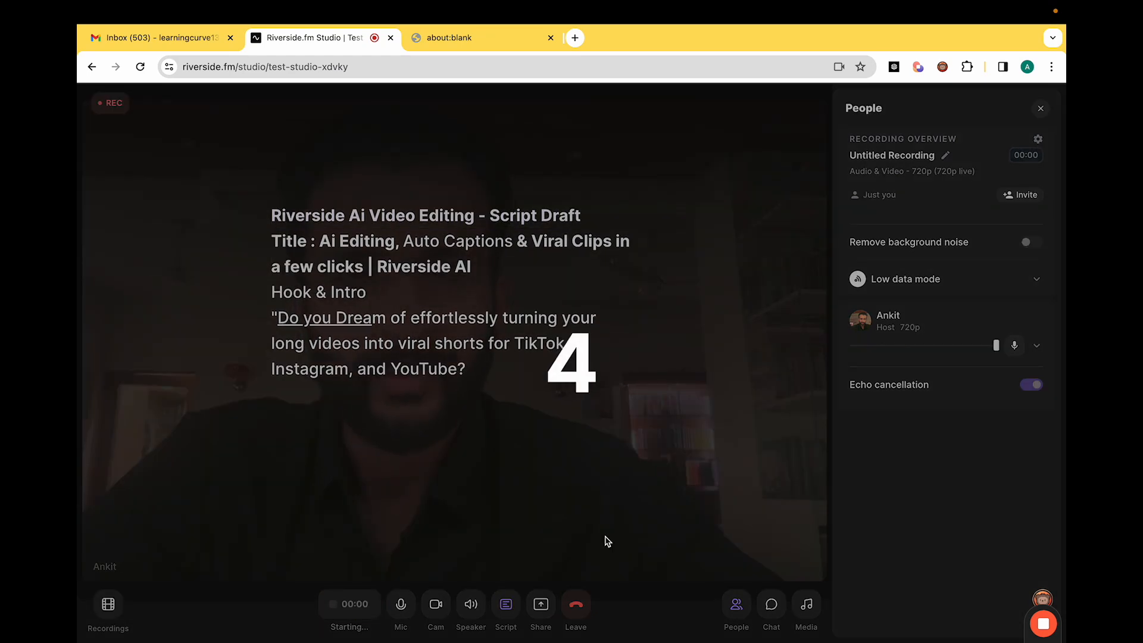